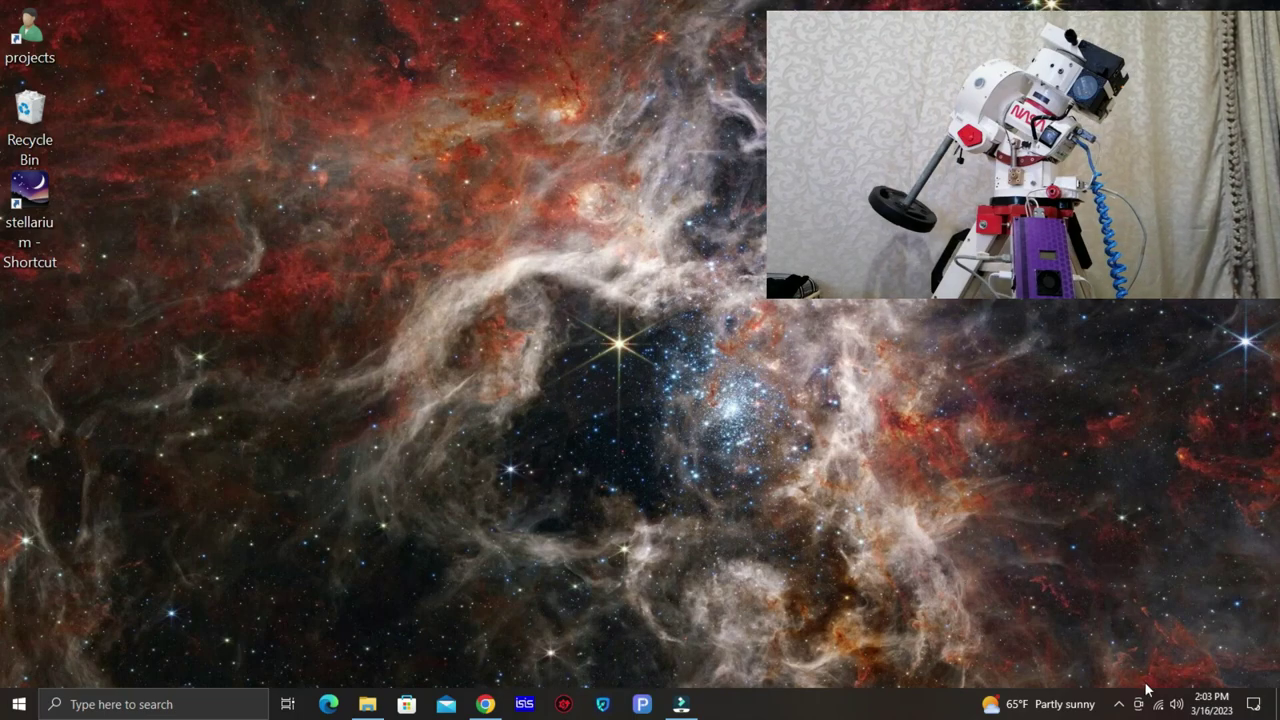
# - Connect the computer to the ONSTEP Wi-Fi network, leaving automatic connection enabled
pyautogui.click(1159, 704)
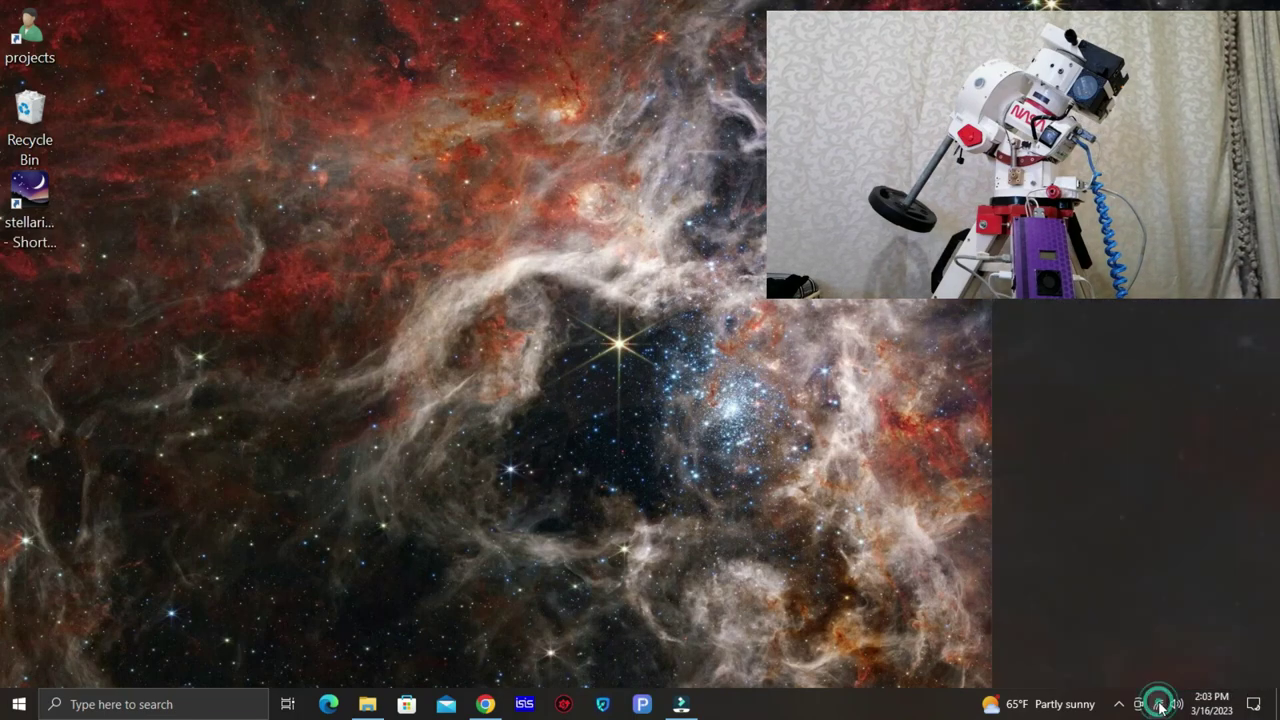
pyautogui.click(1100, 382)
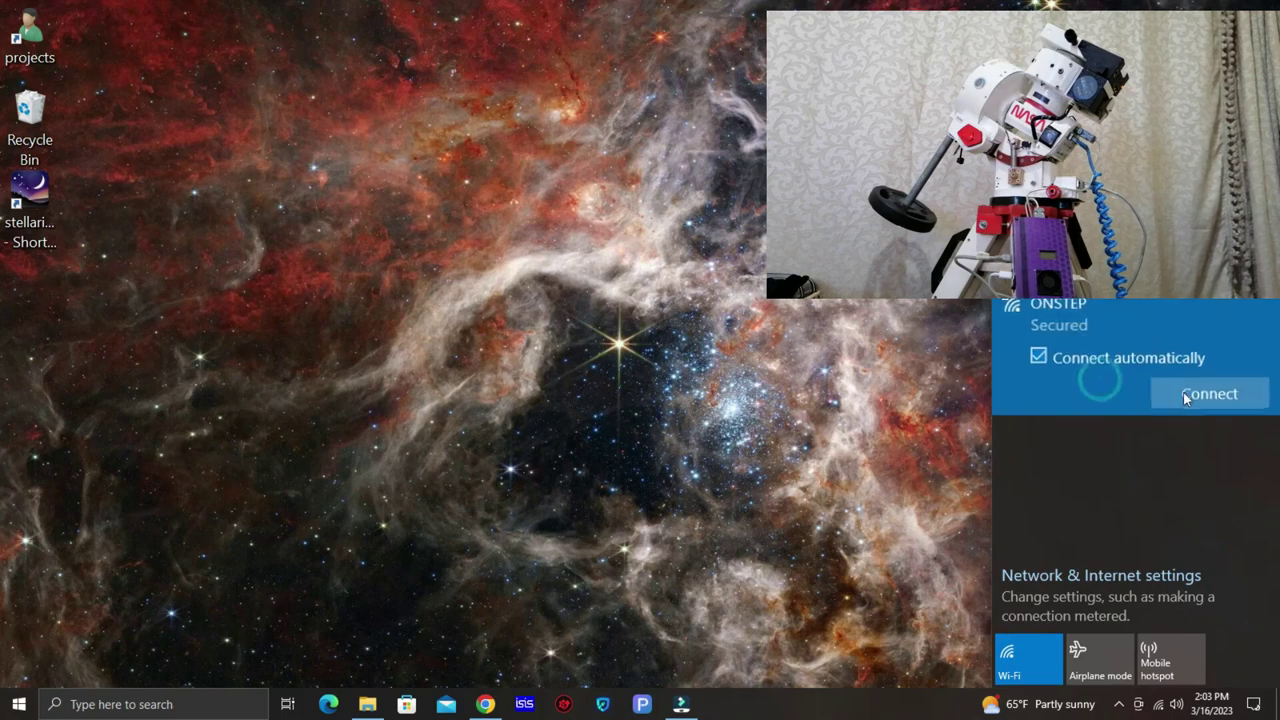
pyautogui.click(1188, 396)
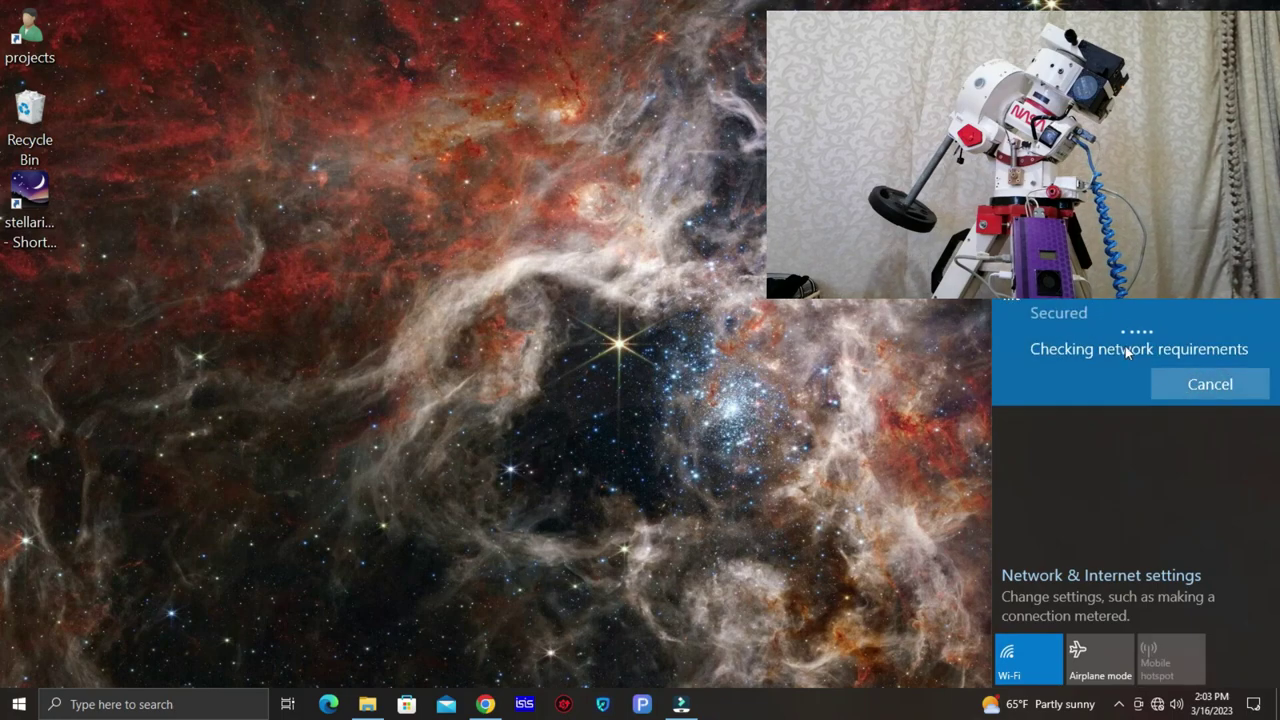
pyautogui.click(940, 352)
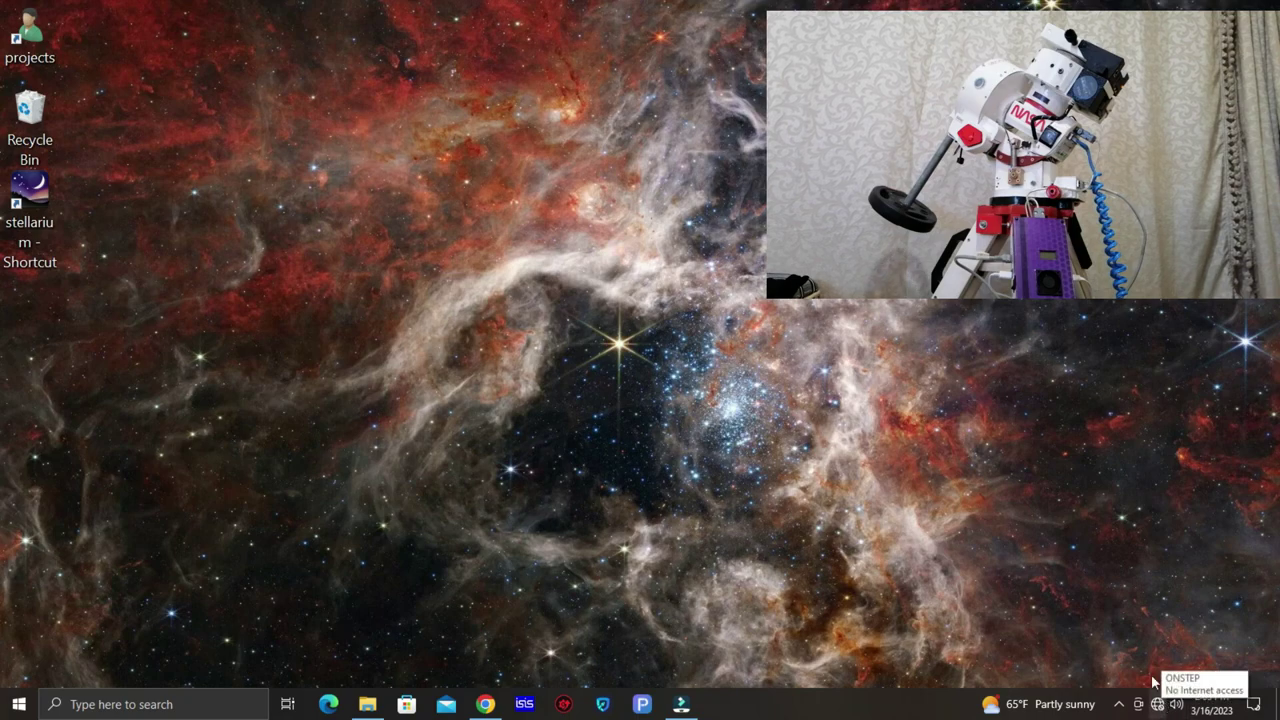
# - Open the OnStep web interface at 192.168.0.1 in Chrome
pyautogui.click(485, 704)
pyautogui.write('1')
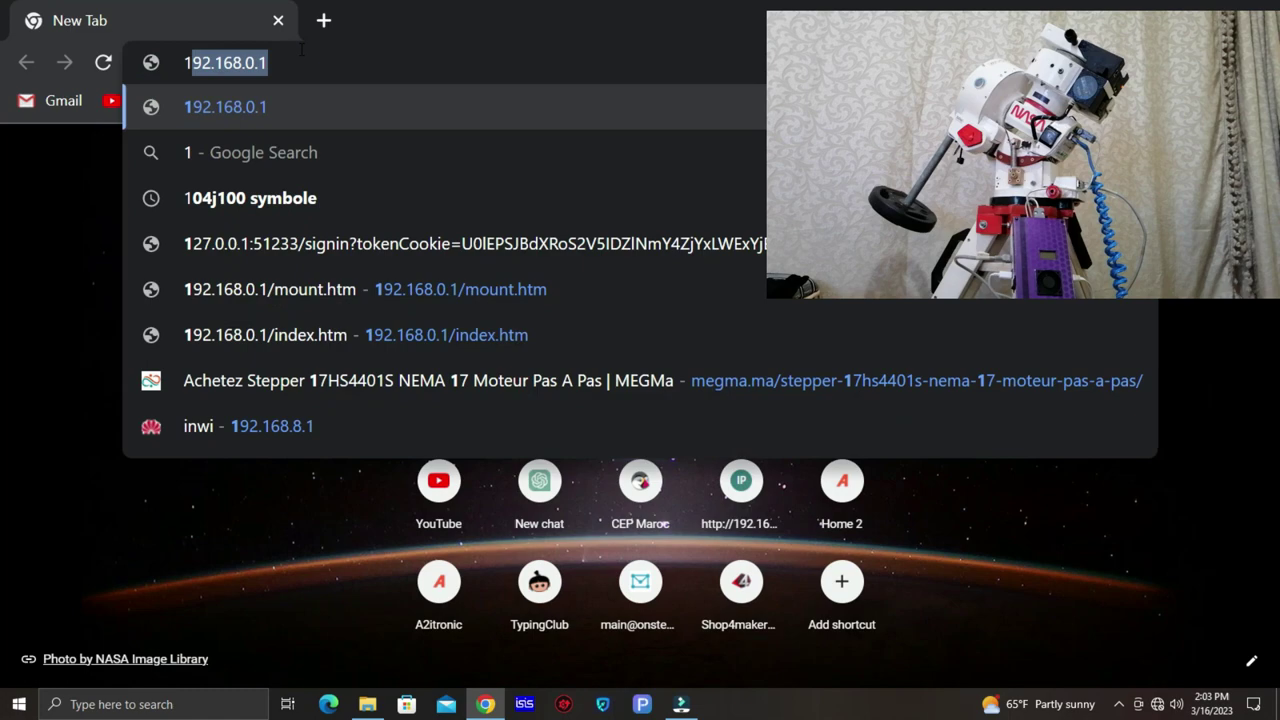
pyautogui.press('Return')
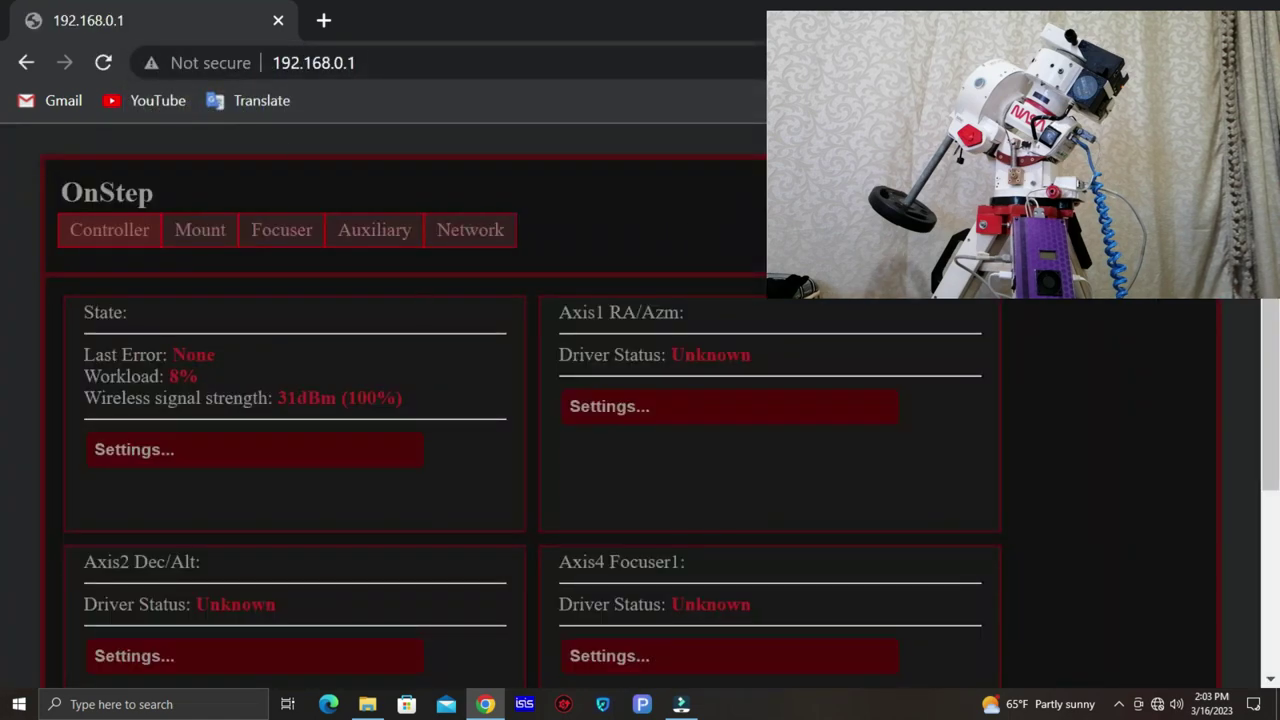
# - Un-park the telescope mount from the OnStep Mount page
pyautogui.scroll(-1, 246, 335)
pyautogui.scroll(1, 226, 330)
pyautogui.click(178, 232)
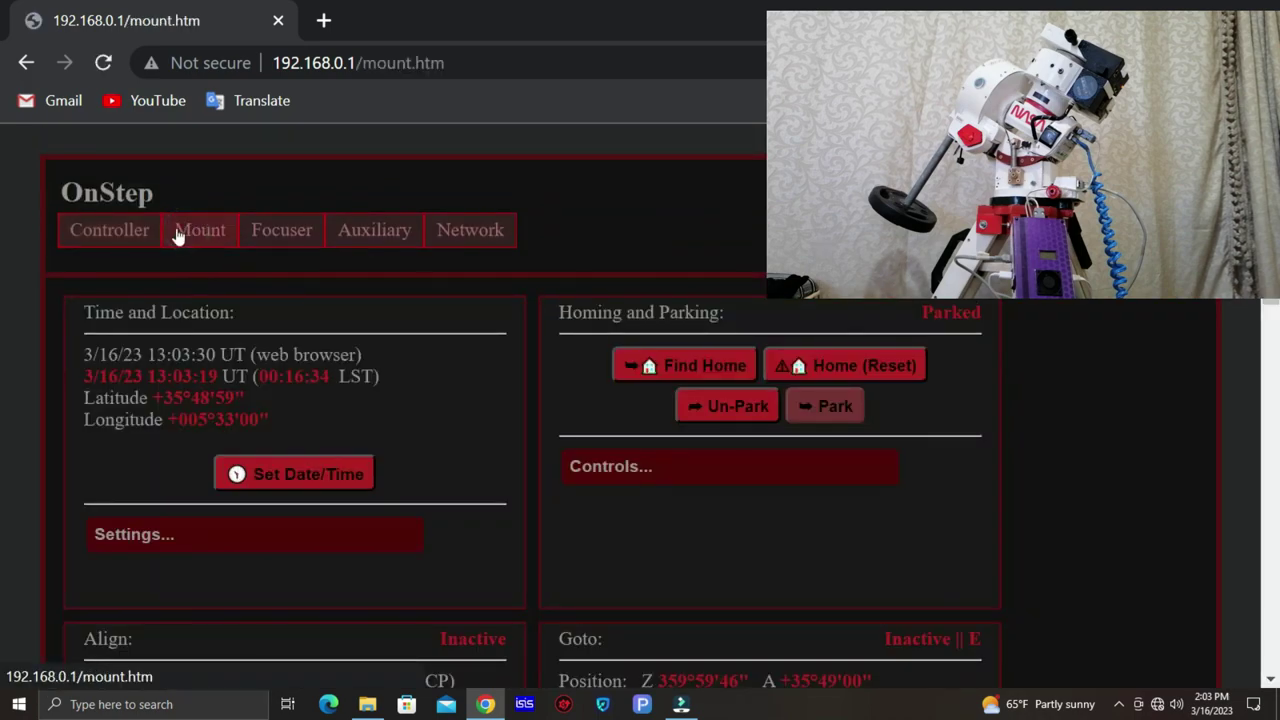
pyautogui.scroll(-1, 768, 318)
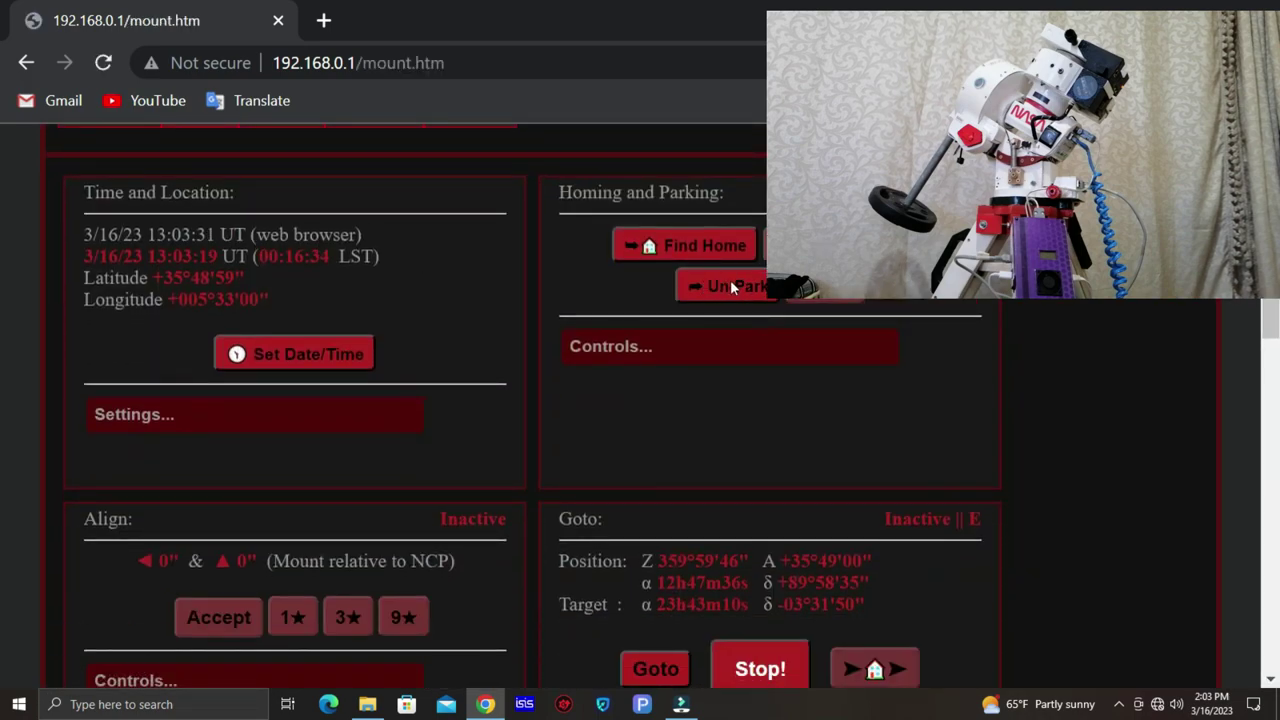
pyautogui.click(732, 289)
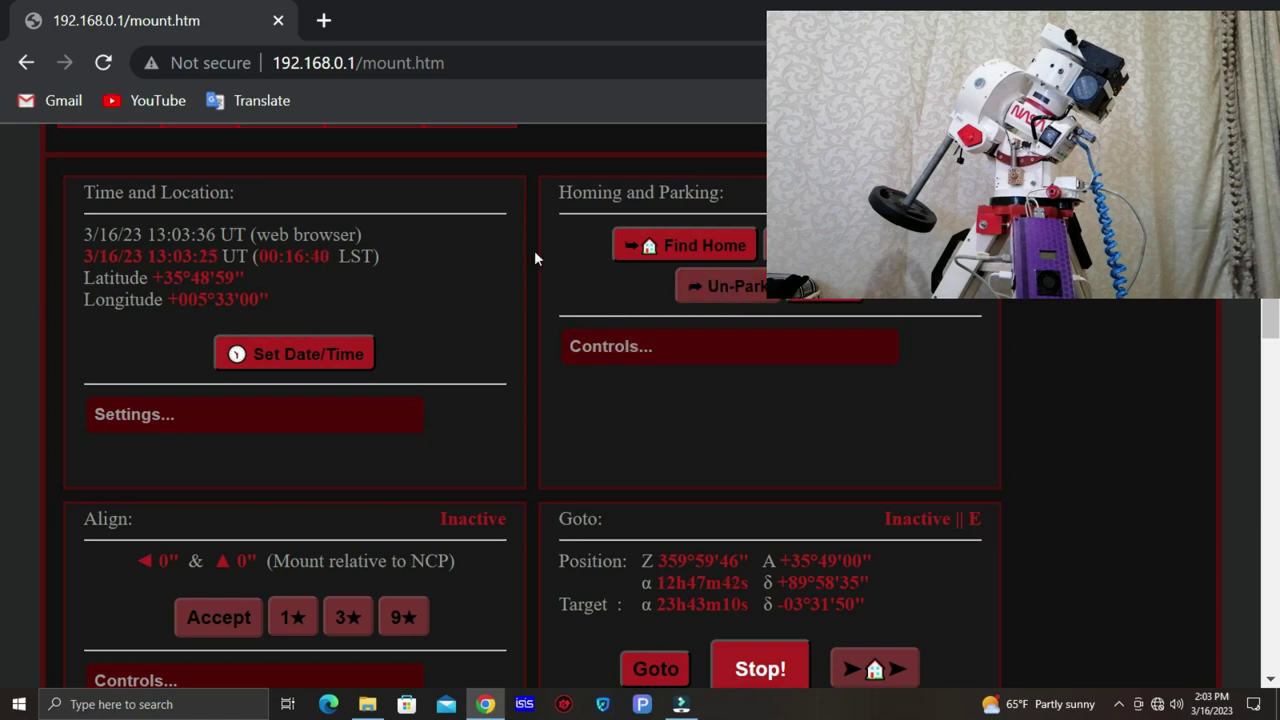
# - Minimize the browser and launch Stellarium from its desktop shortcut
pyautogui.click(1147, 7)
pyautogui.doubleClick(20, 200)
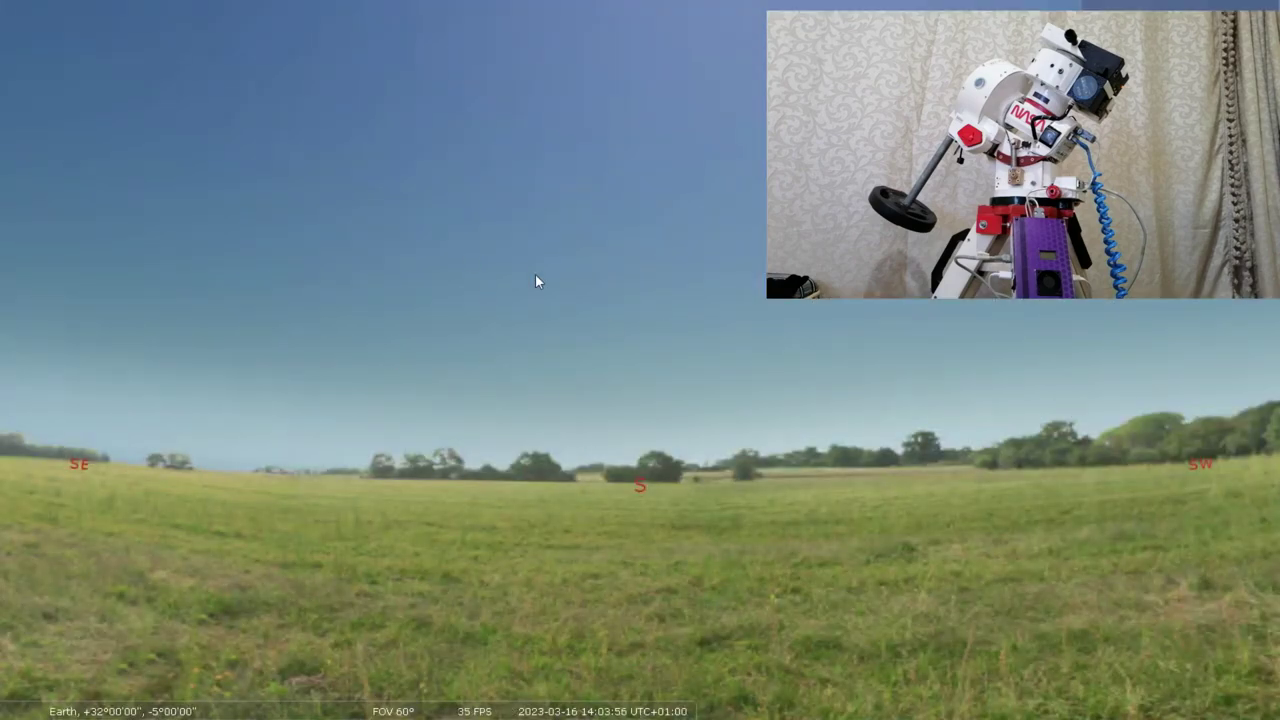
pyautogui.moveTo(536, 282); pyautogui.dragTo(666, 469)
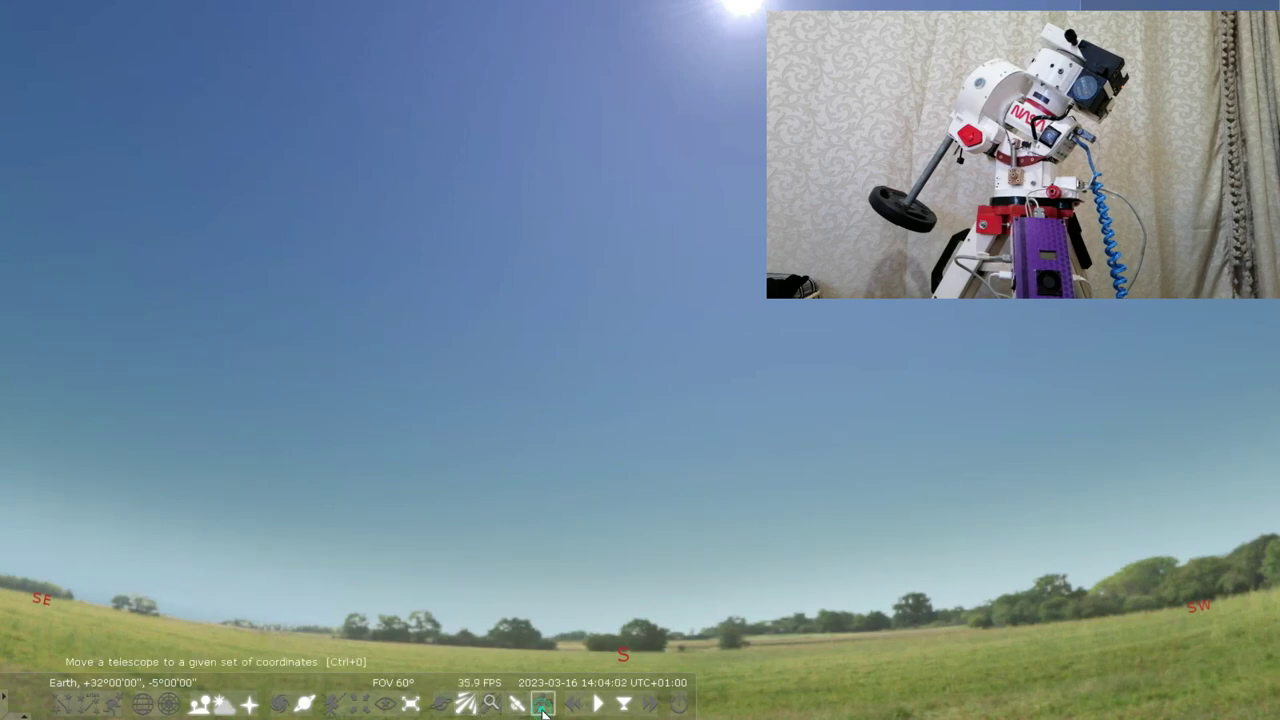
# - Connect New Telescope 1 in the telescope configuration and close the telescope dialogs
pyautogui.click(543, 706)
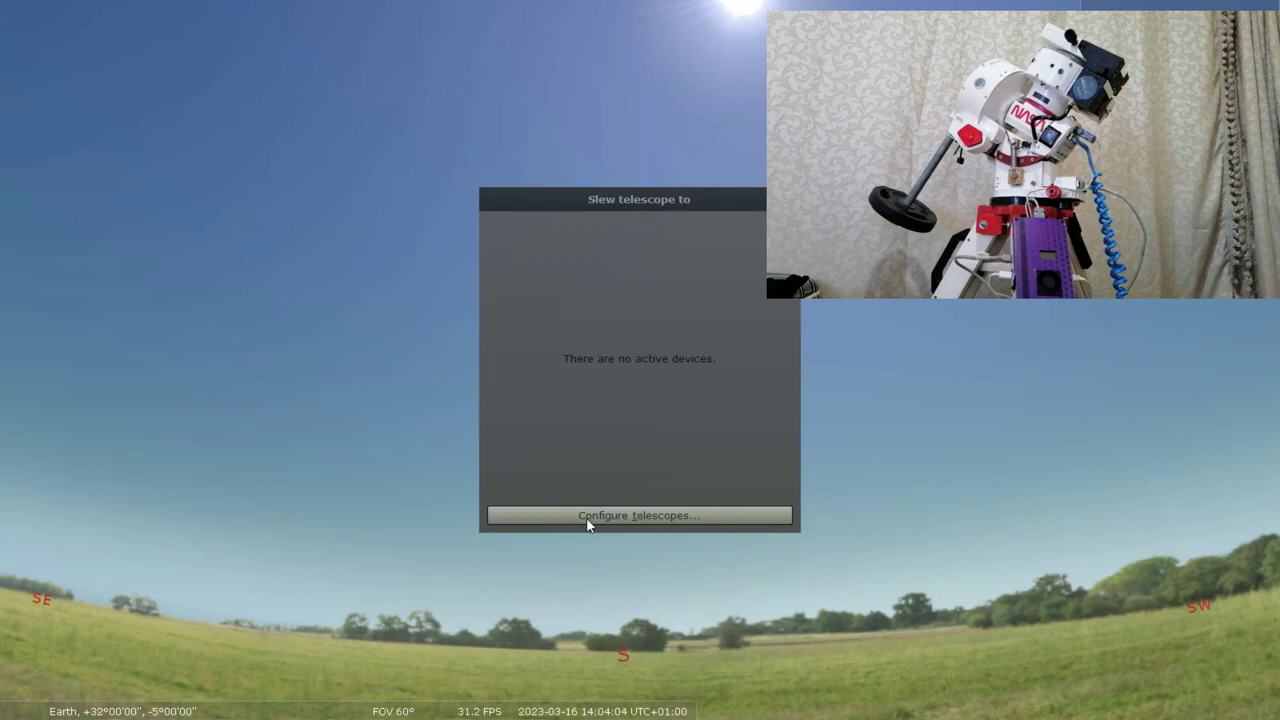
pyautogui.click(586, 517)
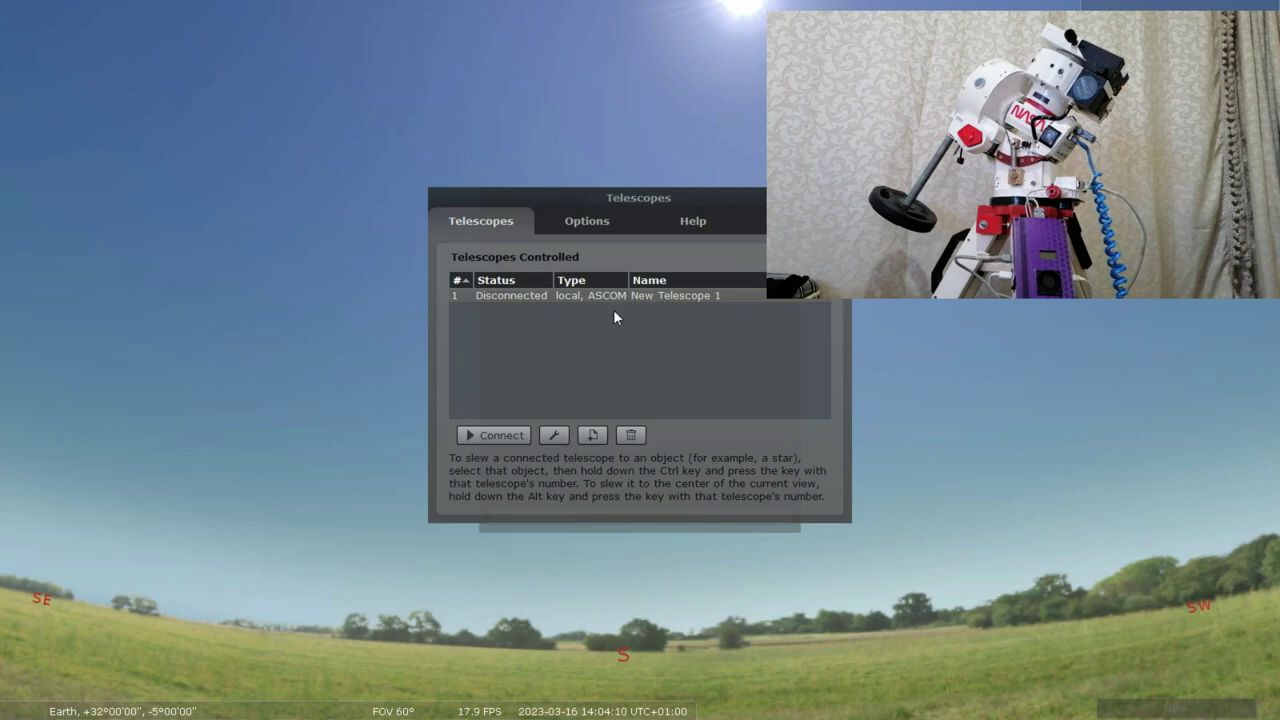
pyautogui.click(497, 434)
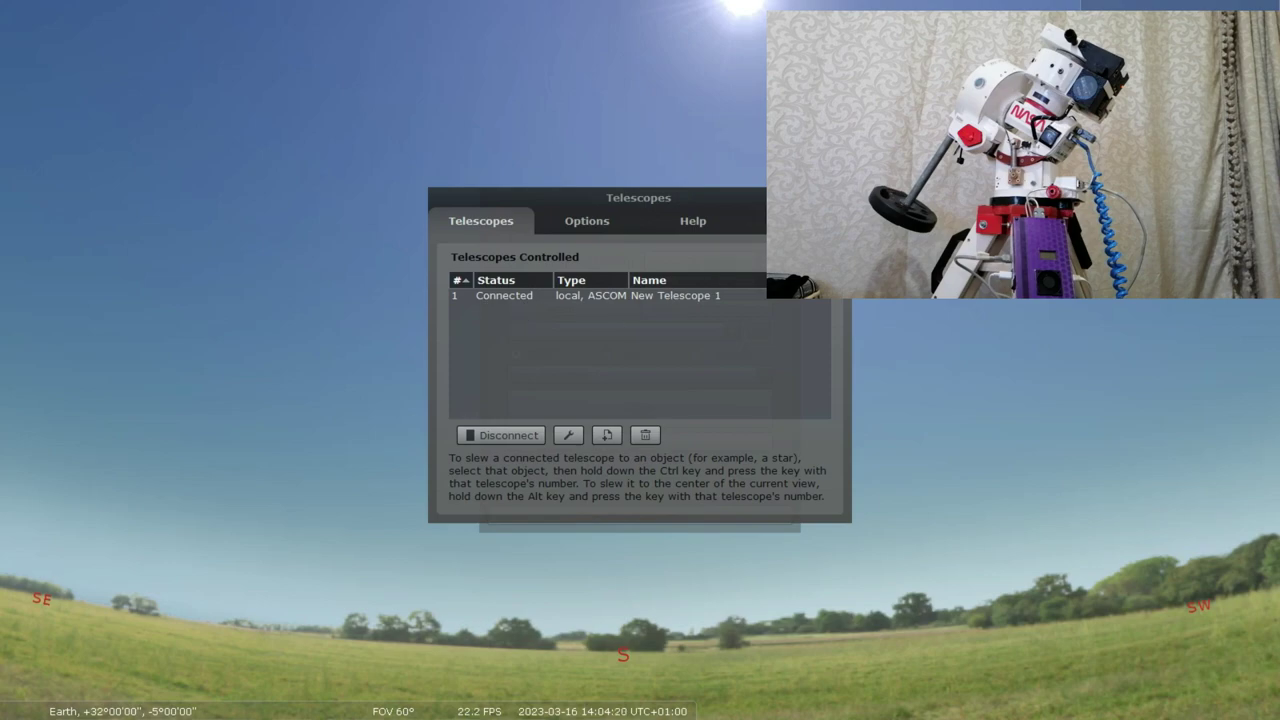
pyautogui.press('Escape')
pyautogui.hotkey('ctrl', '0')
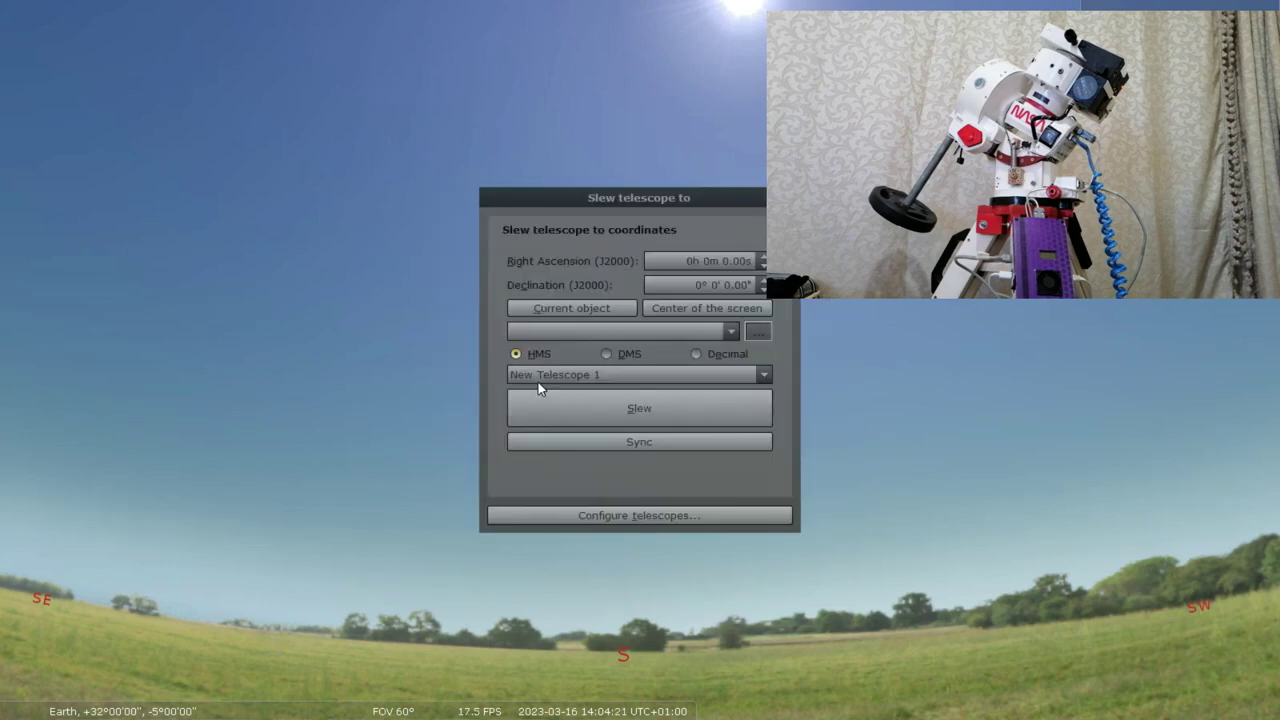
pyautogui.hotkey('ctrl', '0')
# - Locate the New Telescope 1 marker in the sky and turn on the equatorial grid
pyautogui.moveTo(514, 463); pyautogui.dragTo(577, 386)
pyautogui.scroll(3, 634, 248)
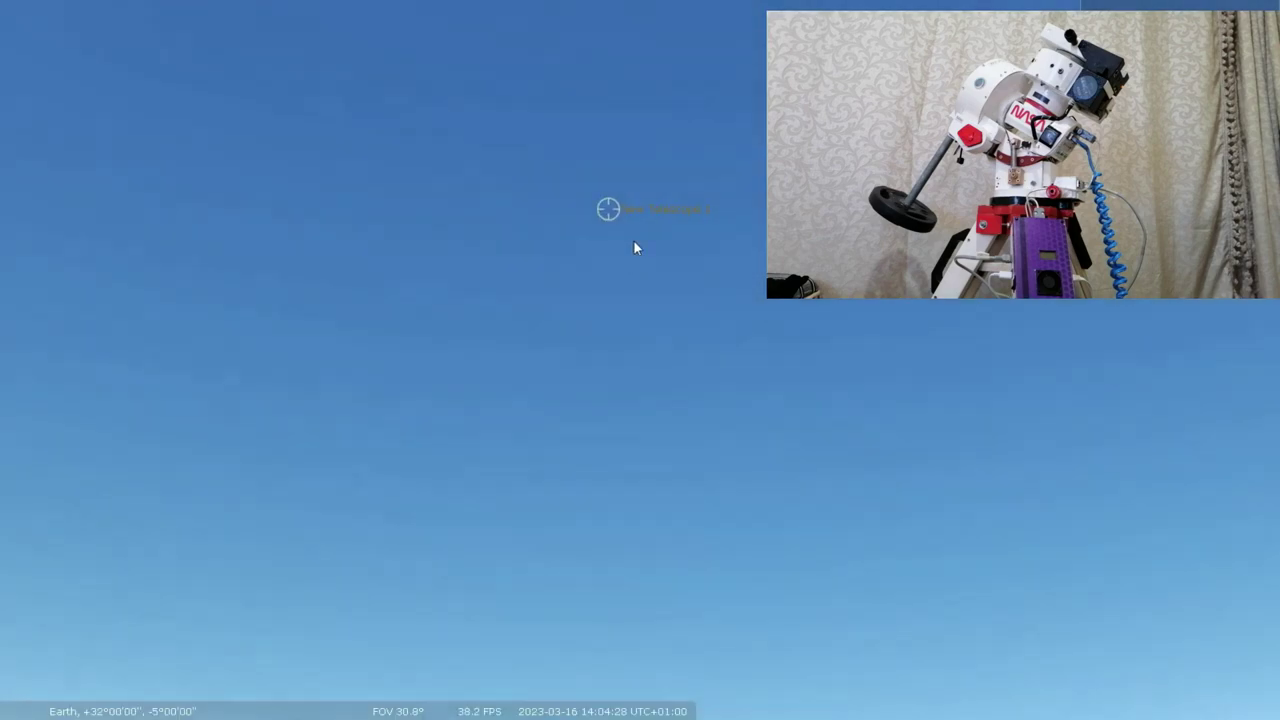
pyautogui.scroll(3, 634, 248)
pyautogui.moveTo(115, 707)
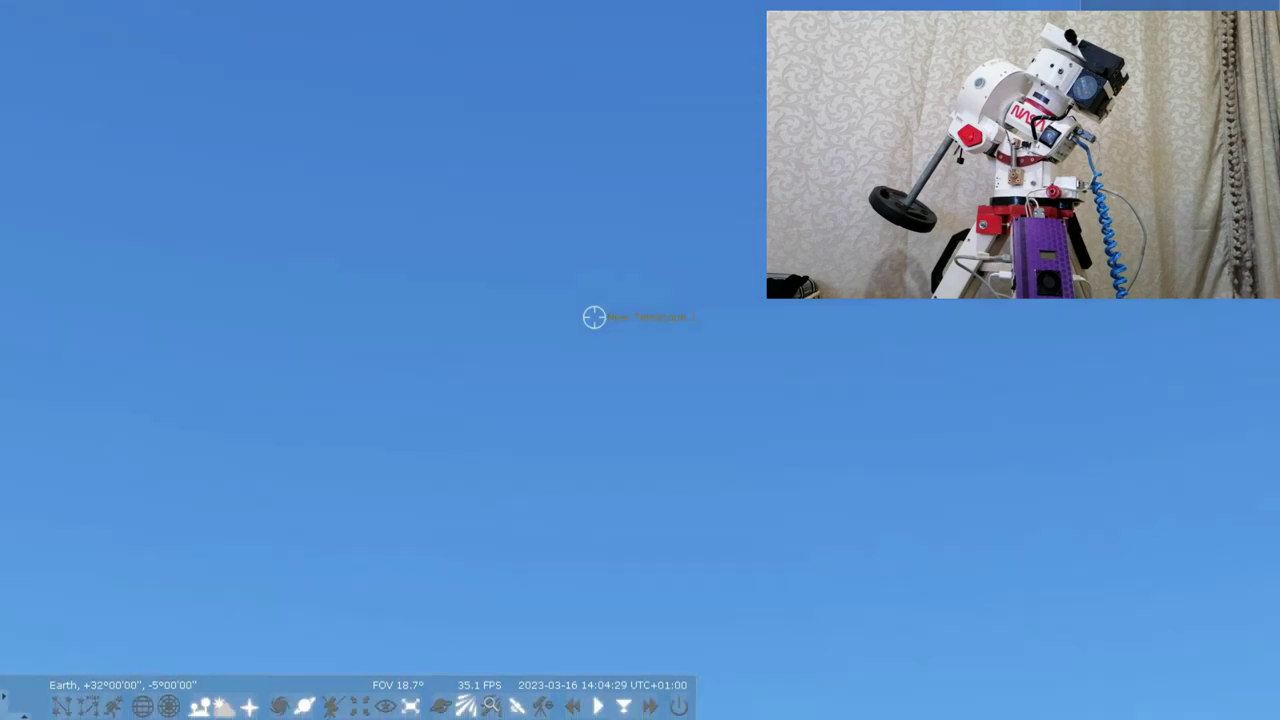
pyautogui.click(141, 705)
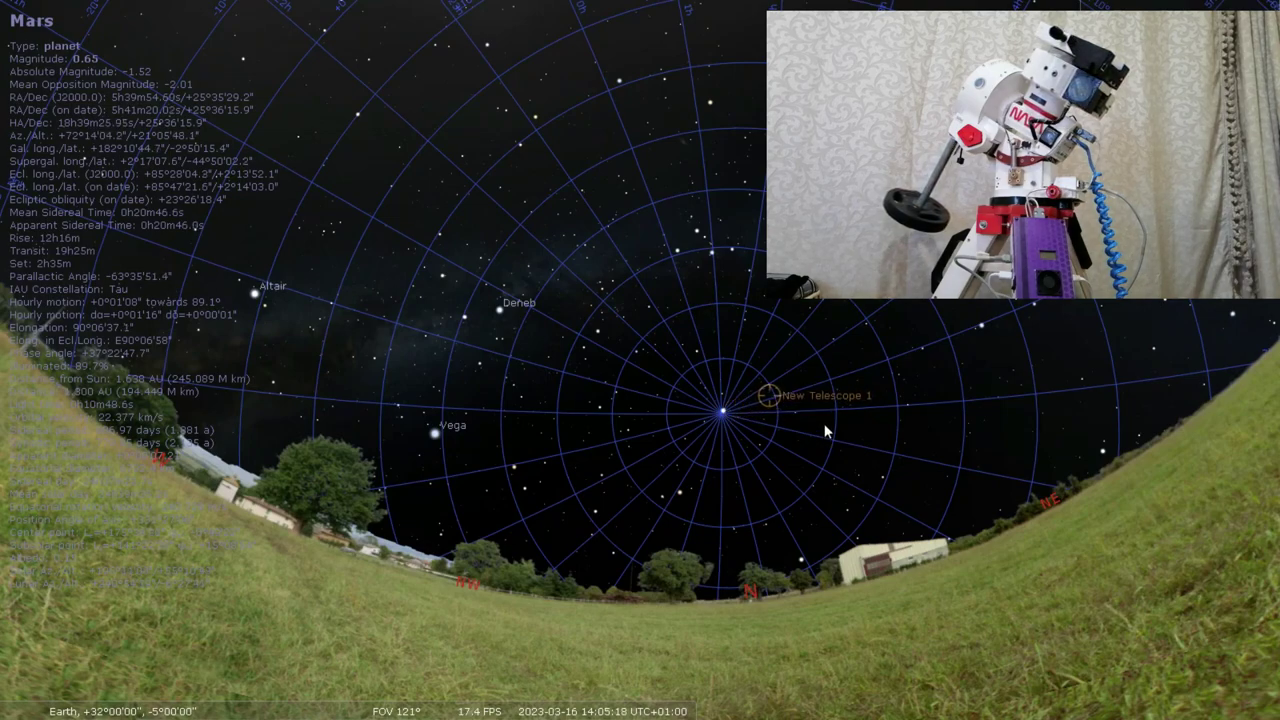
# - Follow the New Telescope 1 marker across the sky towards Mars and return to the area around Polaris
pyautogui.scroll(5, 811, 393)
pyautogui.press('Right')
pyautogui.press('Down')
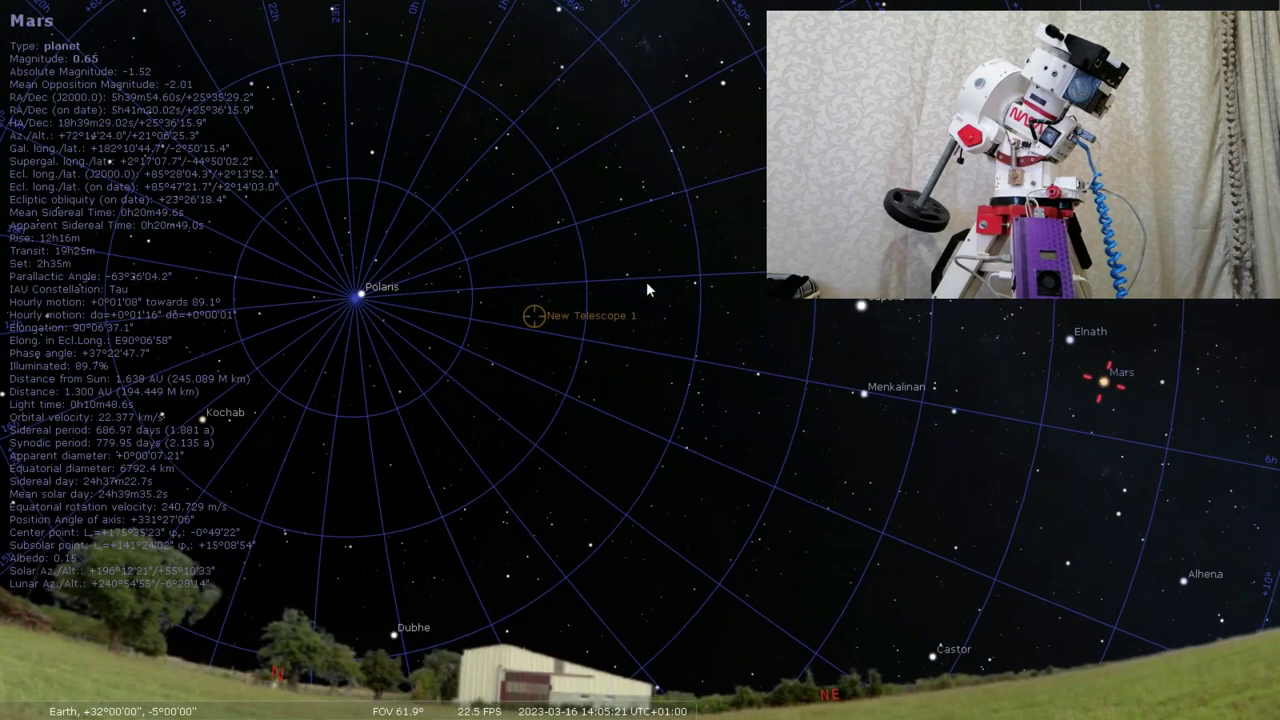
pyautogui.press('Right')
pyautogui.press('Down')
pyautogui.press('Right')
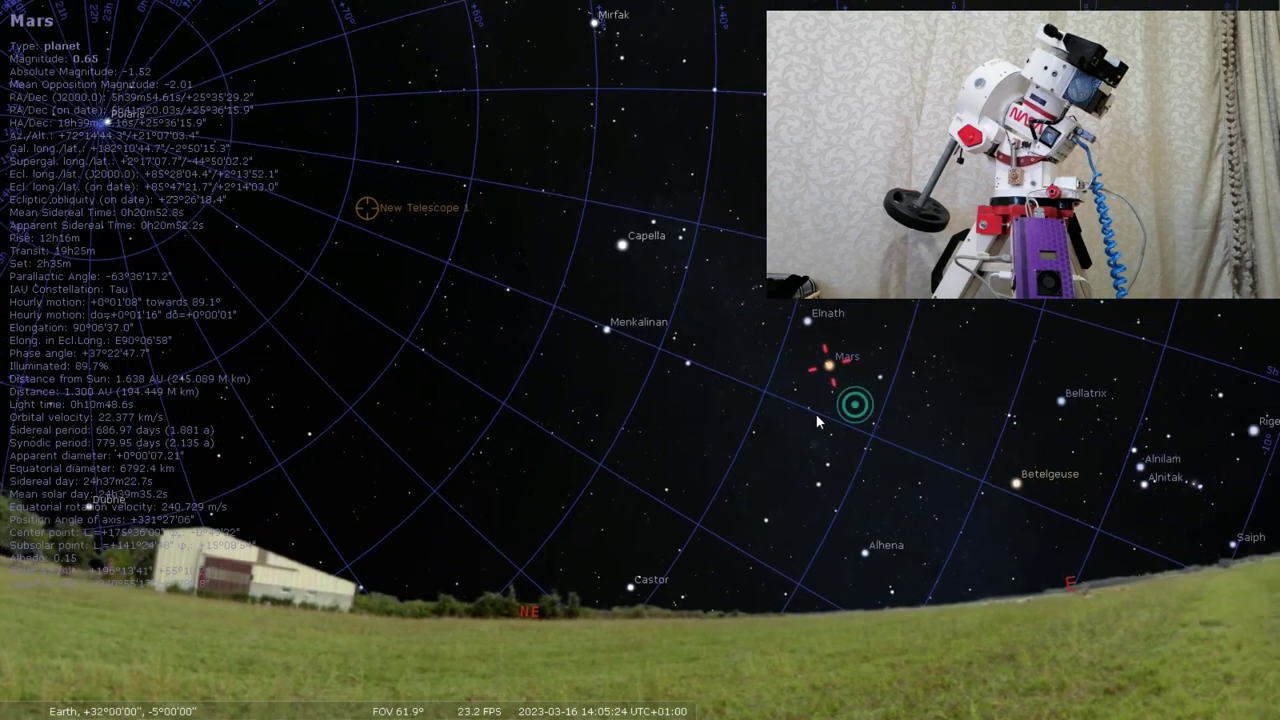
pyautogui.moveTo(816, 421); pyautogui.dragTo(781, 429)
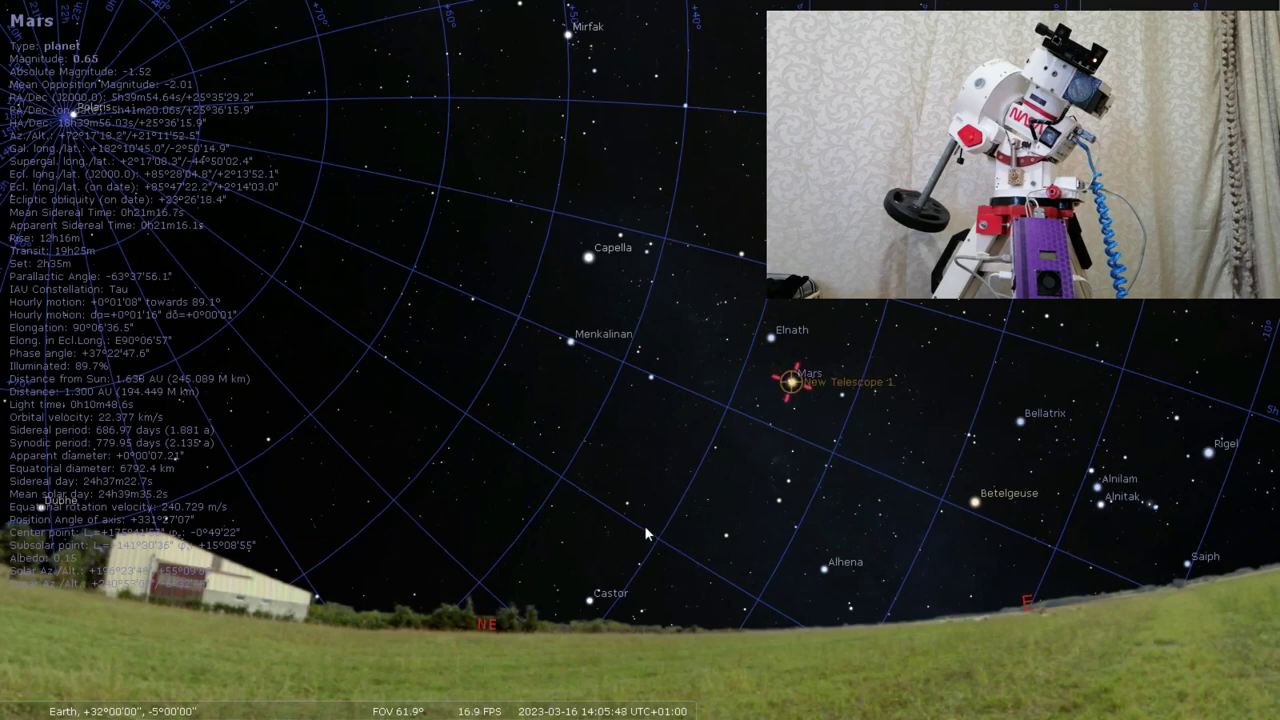
pyautogui.moveTo(417, 423); pyautogui.dragTo(719, 470)
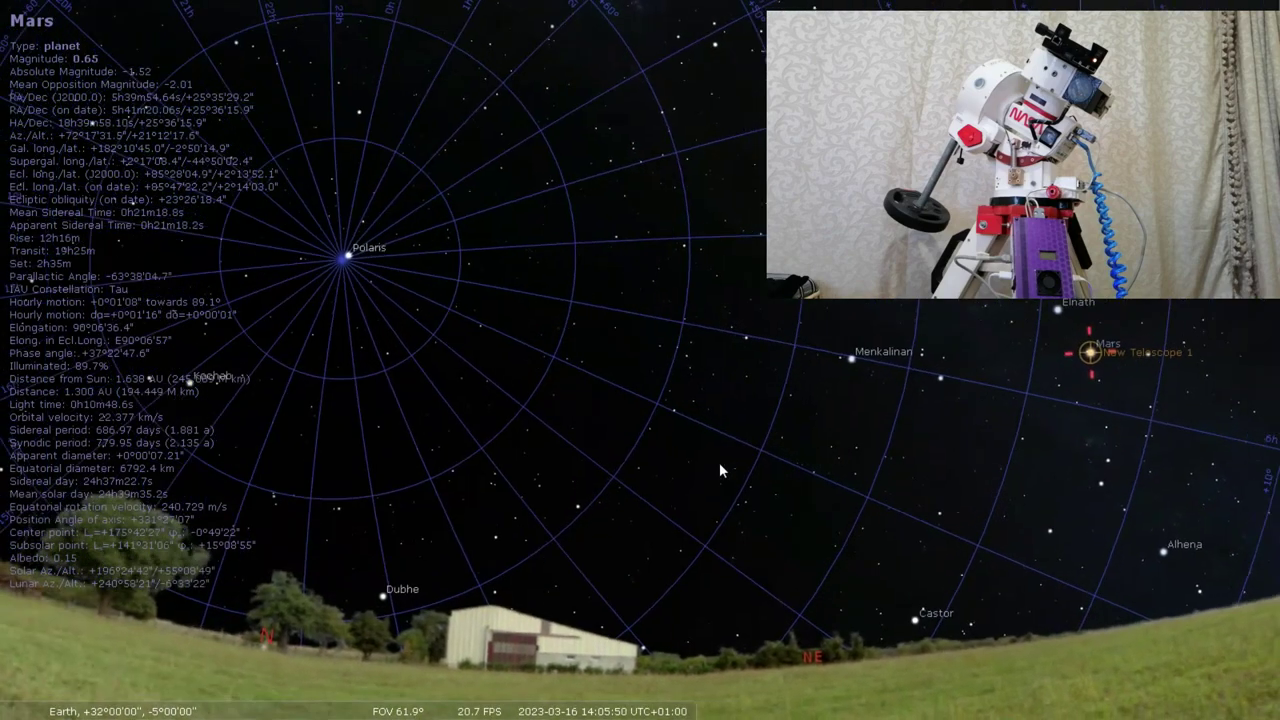
pyautogui.moveTo(282, 248); pyautogui.dragTo(551, 331)
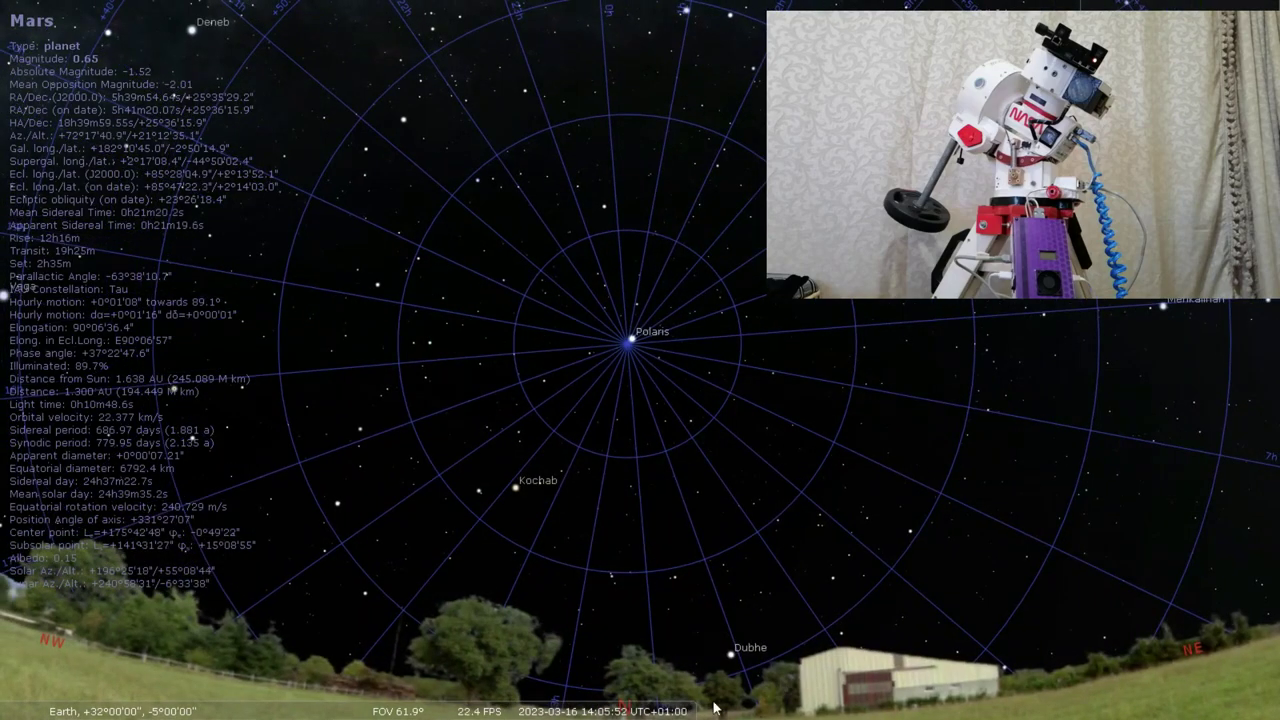
# - Quit Stellarium, switch to the OnStep mount page in Chrome and send the mount to its home position
pyautogui.click(680, 707)
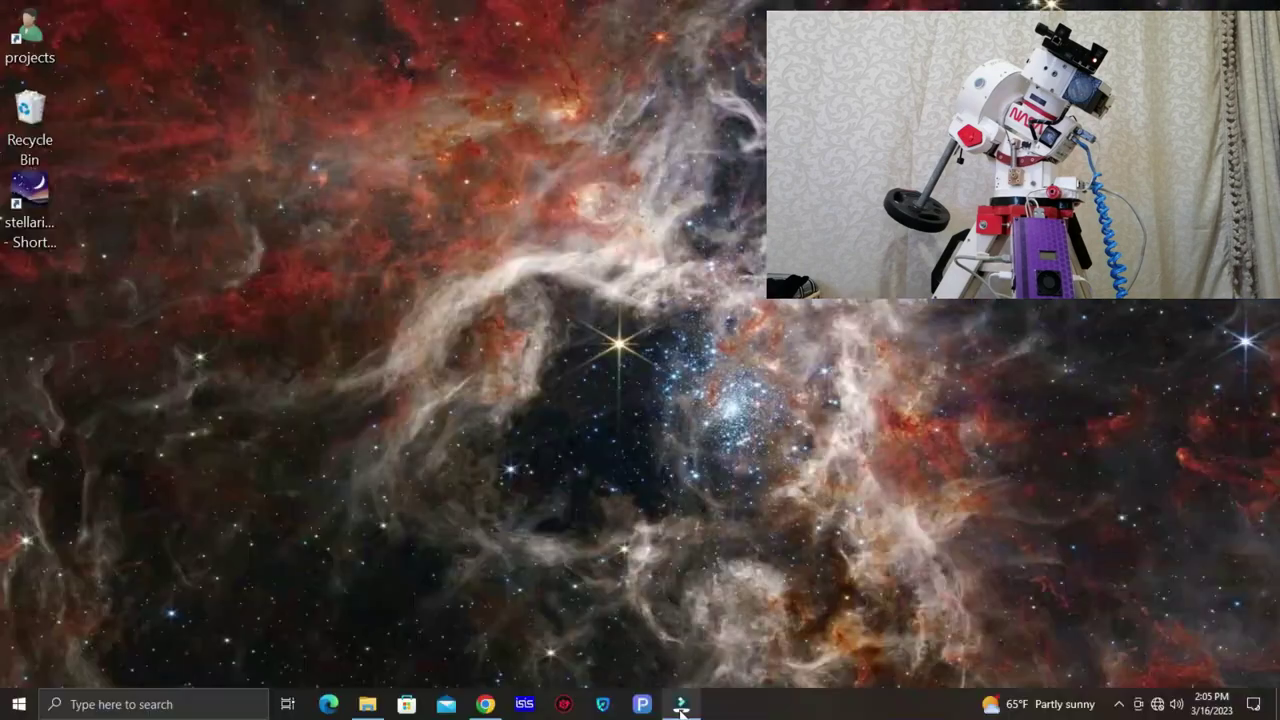
pyautogui.click(485, 704)
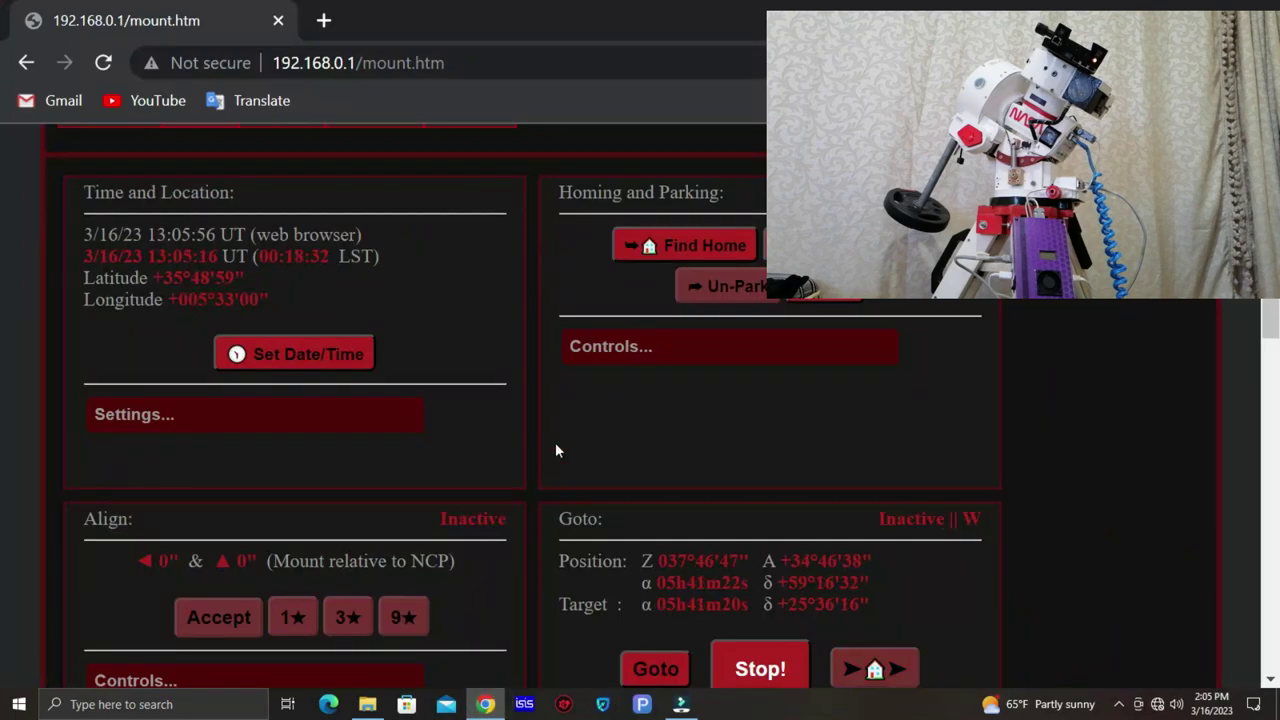
pyautogui.click(670, 247)
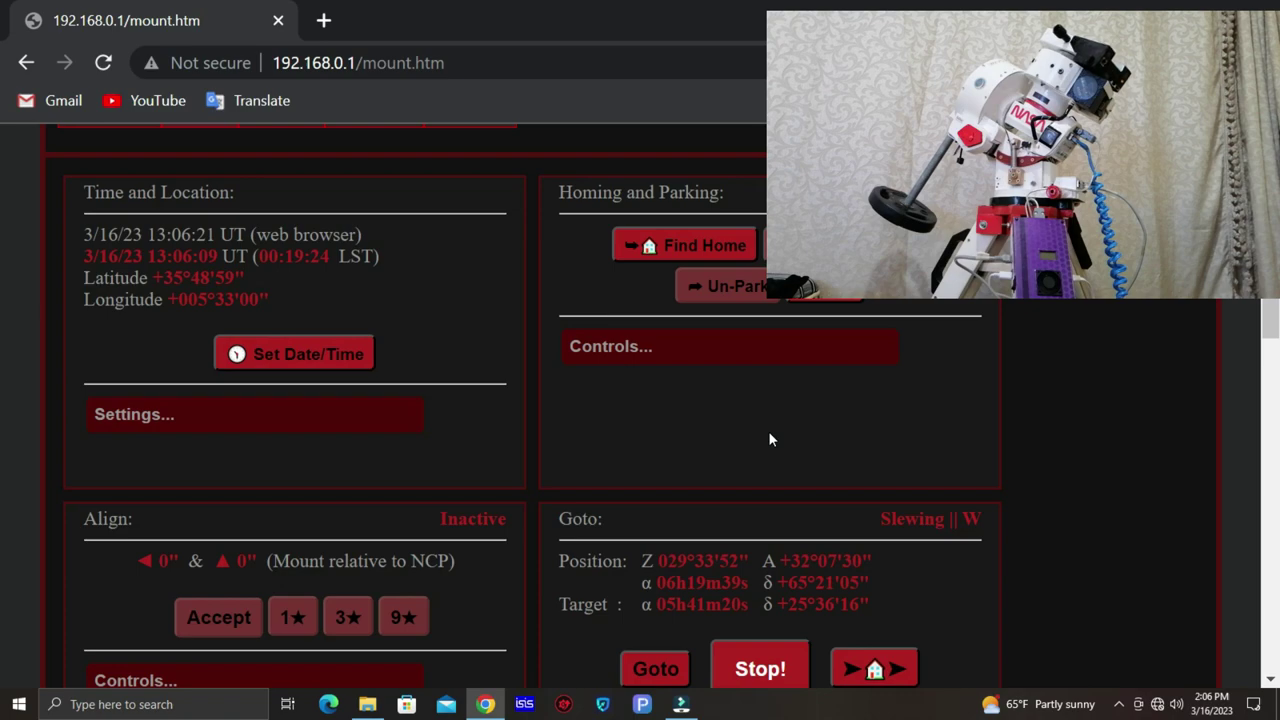
# - Look through the sections of the OnStep mount page and expand the Goto controls
pyautogui.scroll(-1, 669, 412)
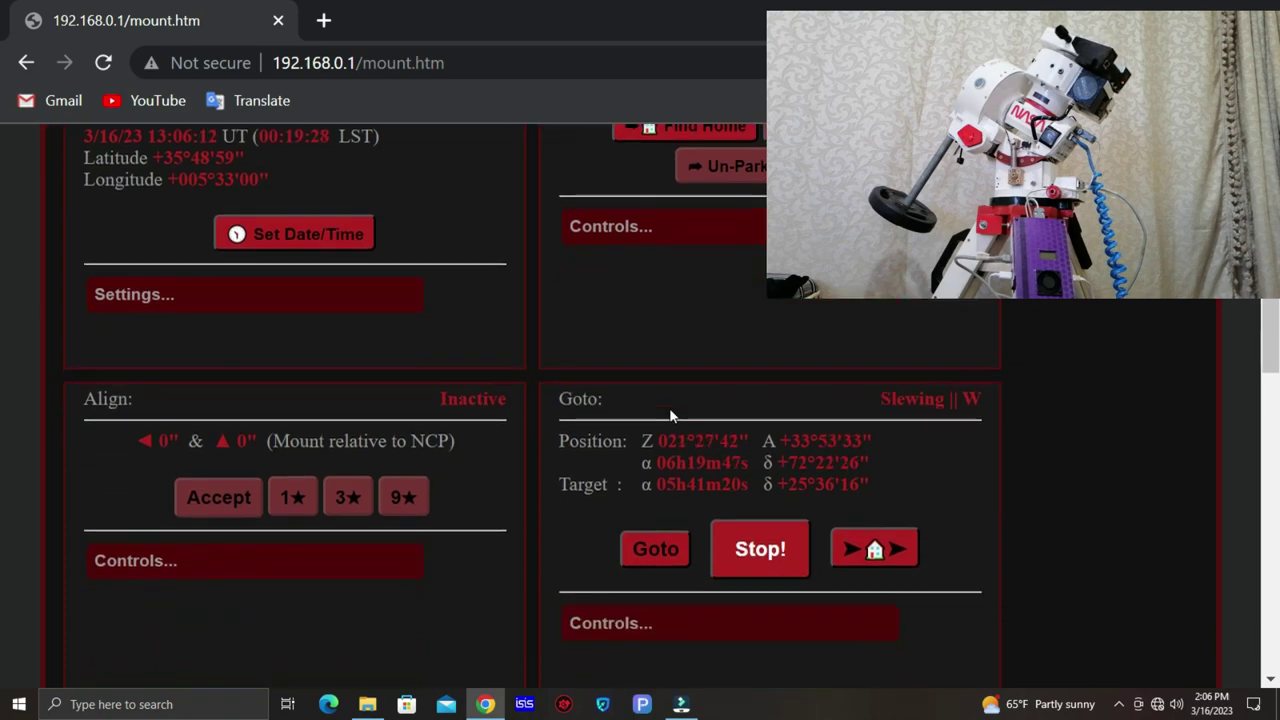
pyautogui.scroll(-1, 570, 500)
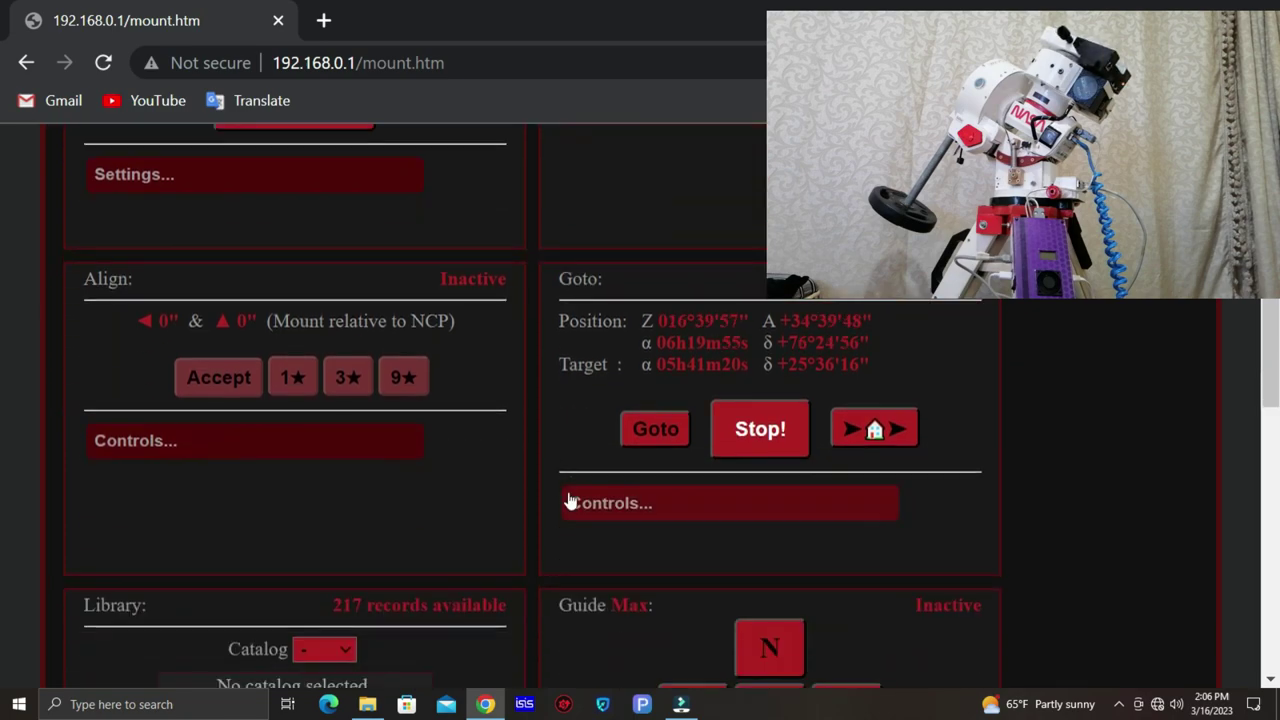
pyautogui.scroll(-5, 558, 423)
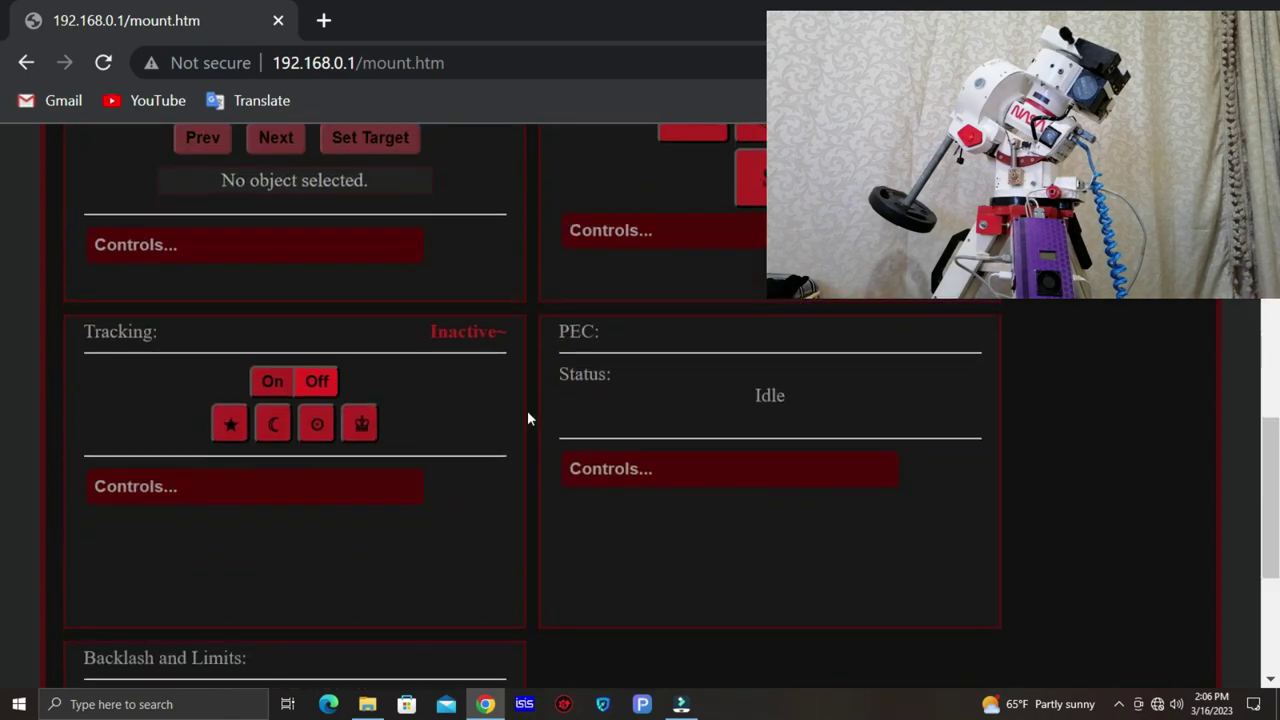
pyautogui.scroll(2, 527, 410)
pyautogui.scroll(2, 522, 404)
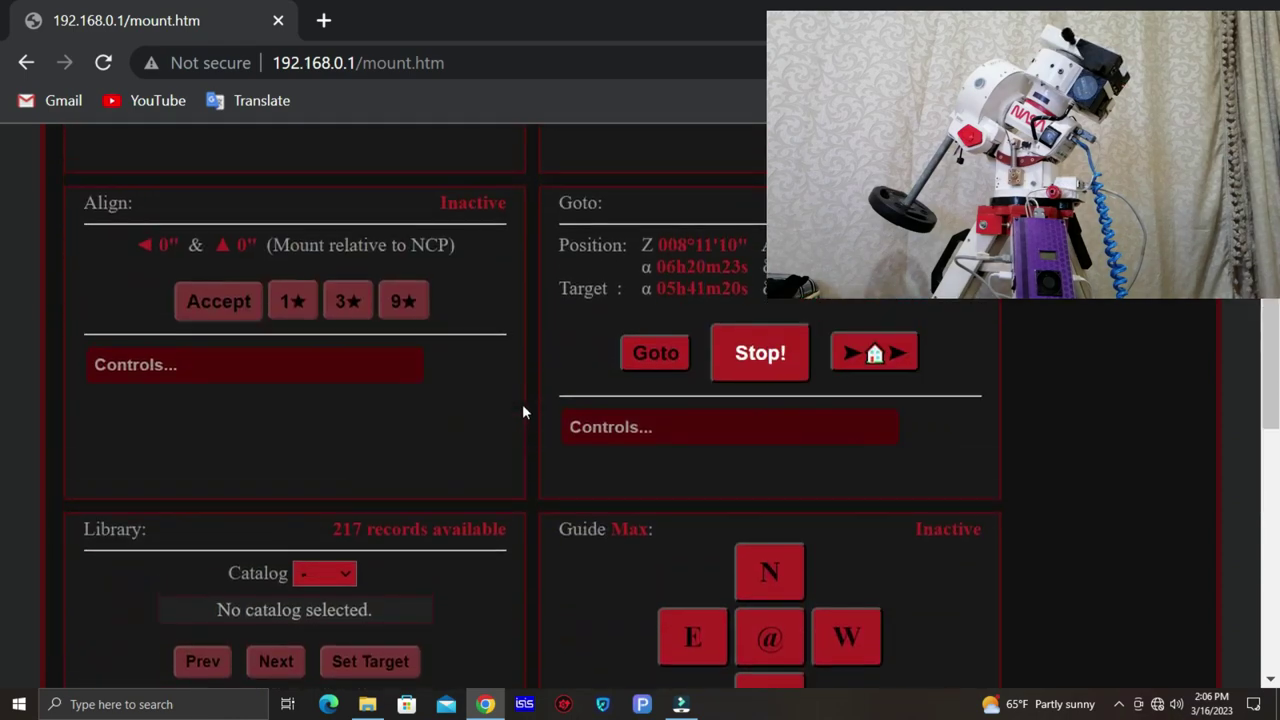
pyautogui.scroll(1, 522, 404)
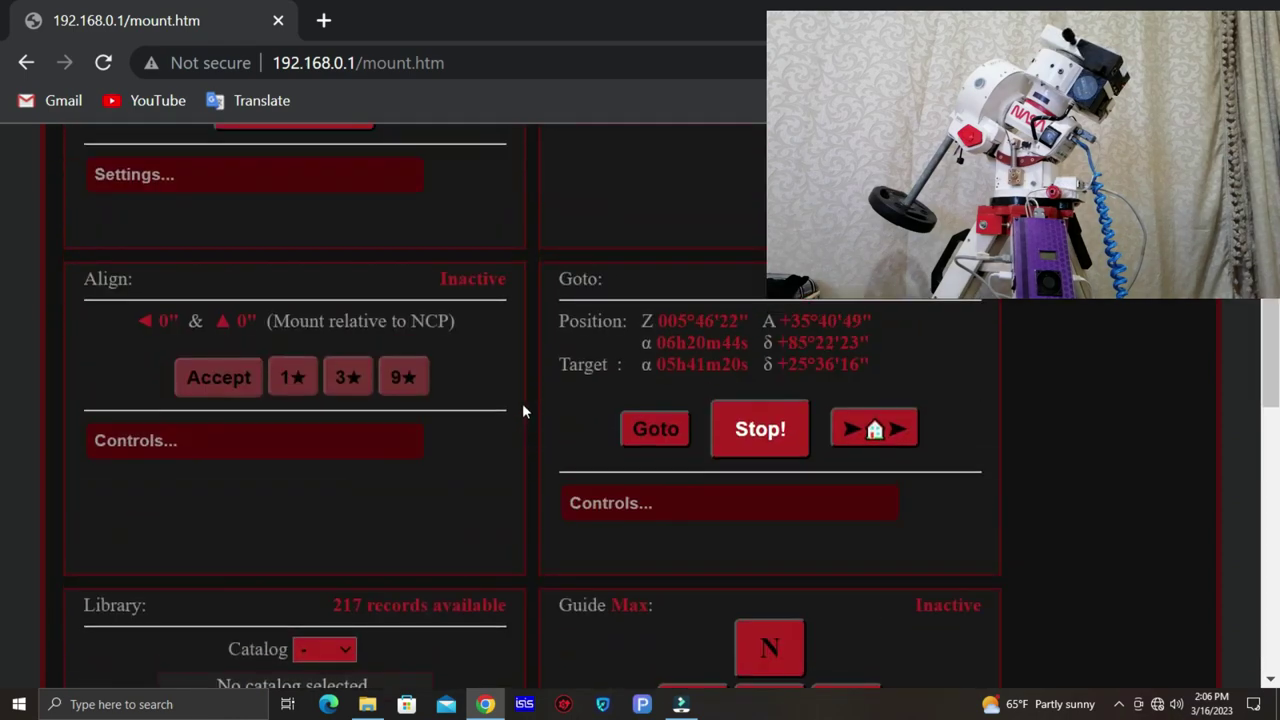
pyautogui.click(722, 503)
pyautogui.scroll(-1, 690, 500)
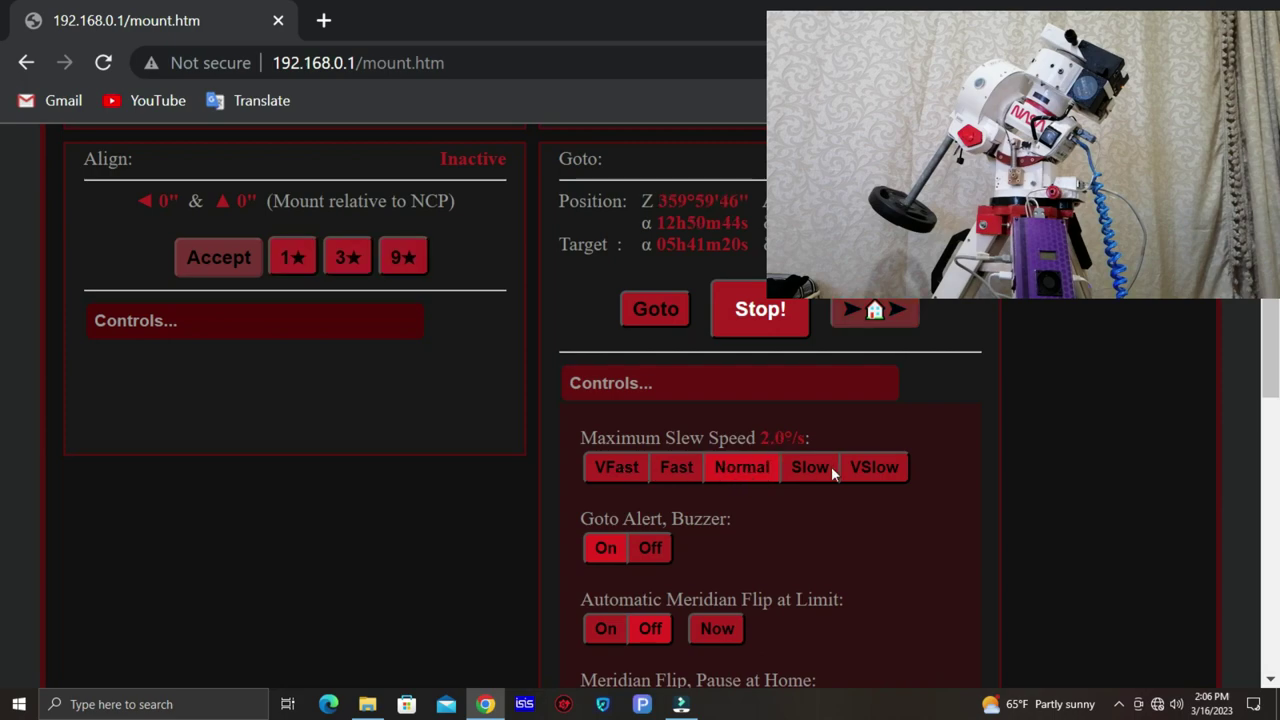
# - Try the VSlow and VFast maximum slew speeds and return the setting to Normal
pyautogui.click(900, 471)
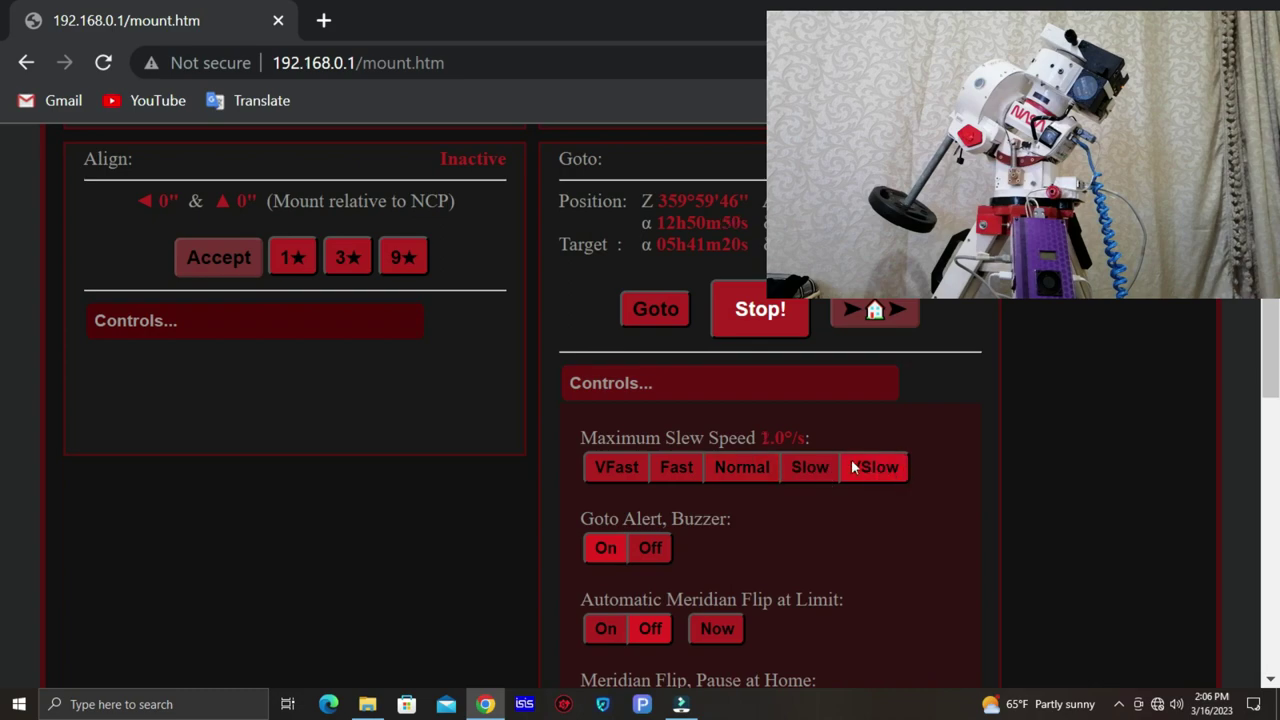
pyautogui.click(627, 467)
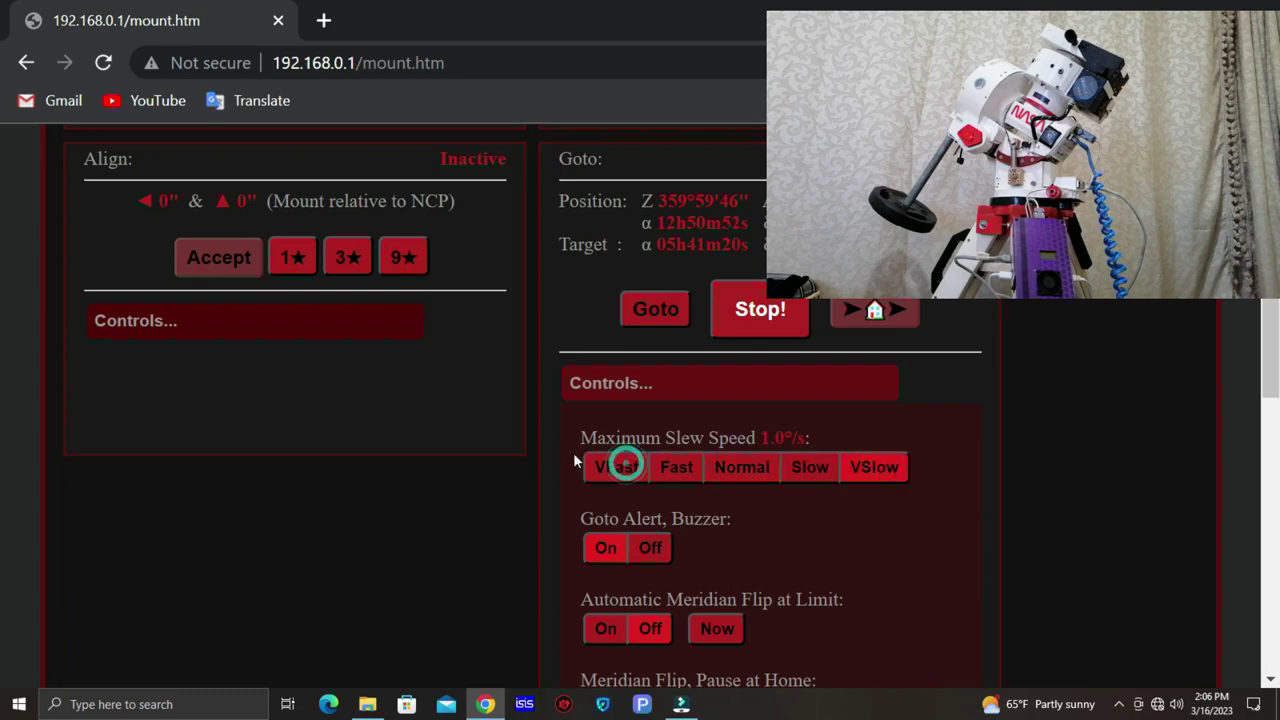
pyautogui.click(741, 465)
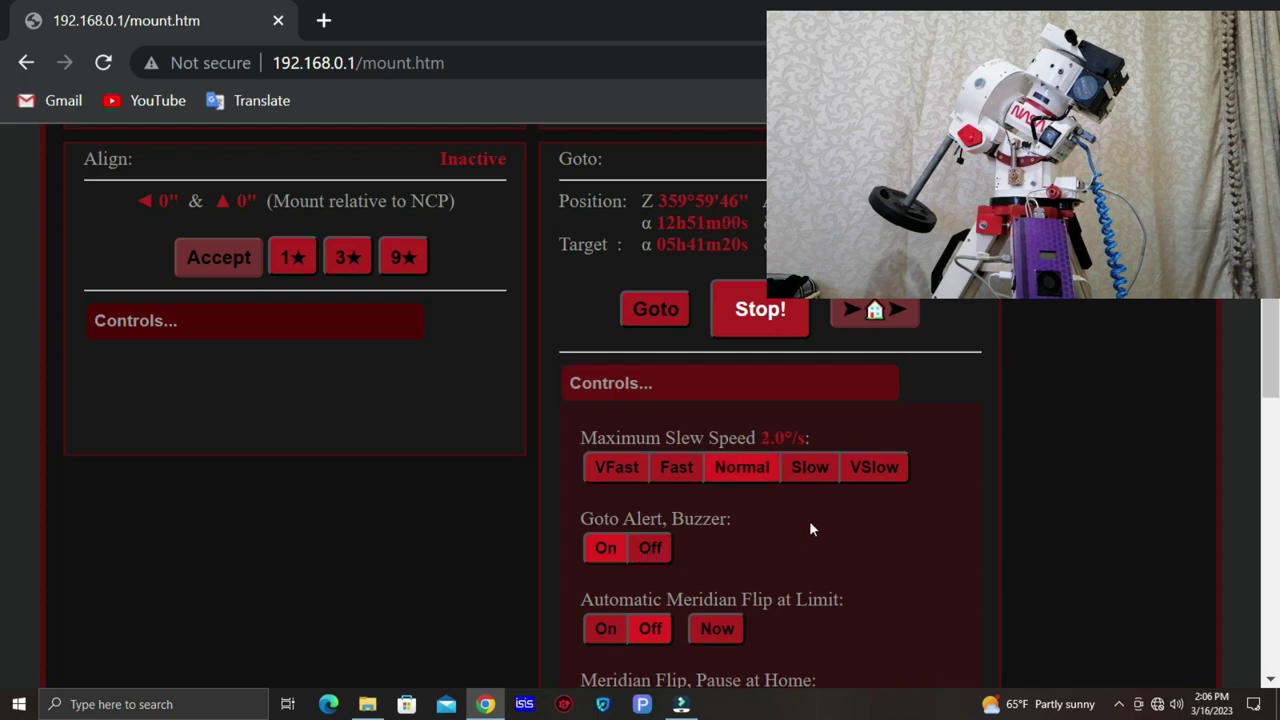
# - Open the Auxiliary page and test the Analog Out at 48%, 100% and 54%, returning it to 0%
pyautogui.scroll(-2, 858, 545)
pyautogui.scroll(7, 858, 545)
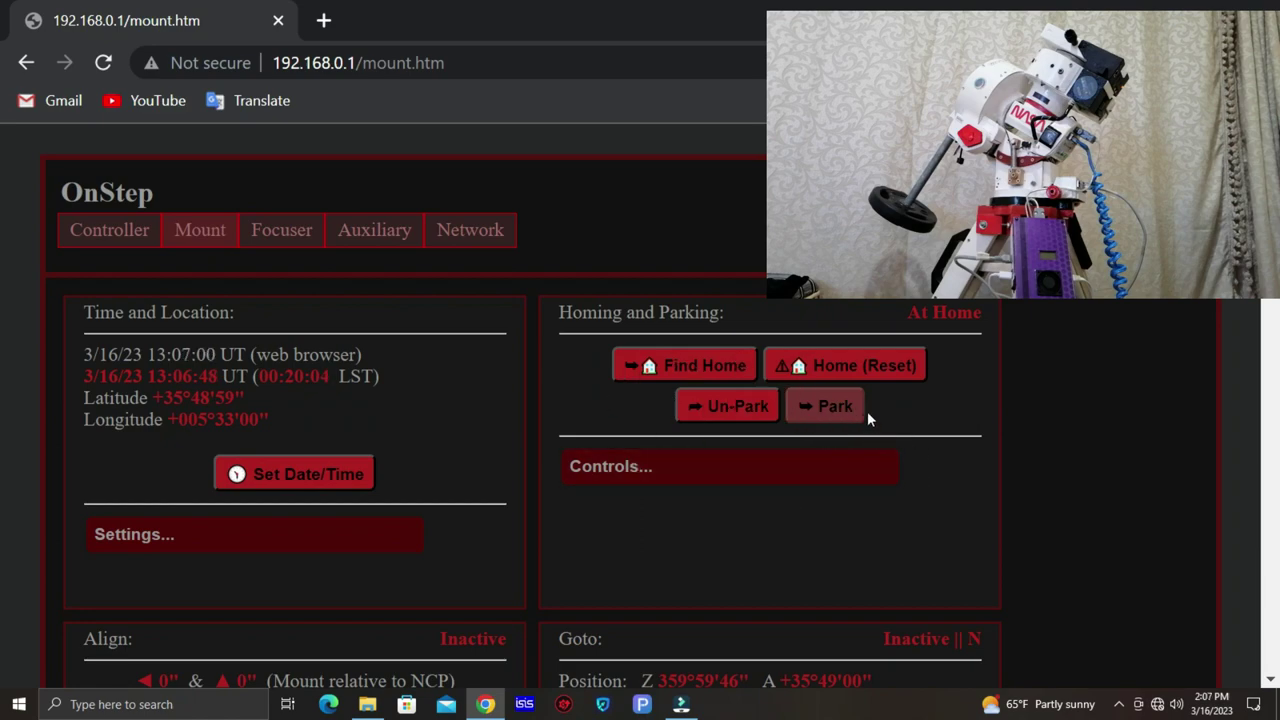
pyautogui.click(396, 236)
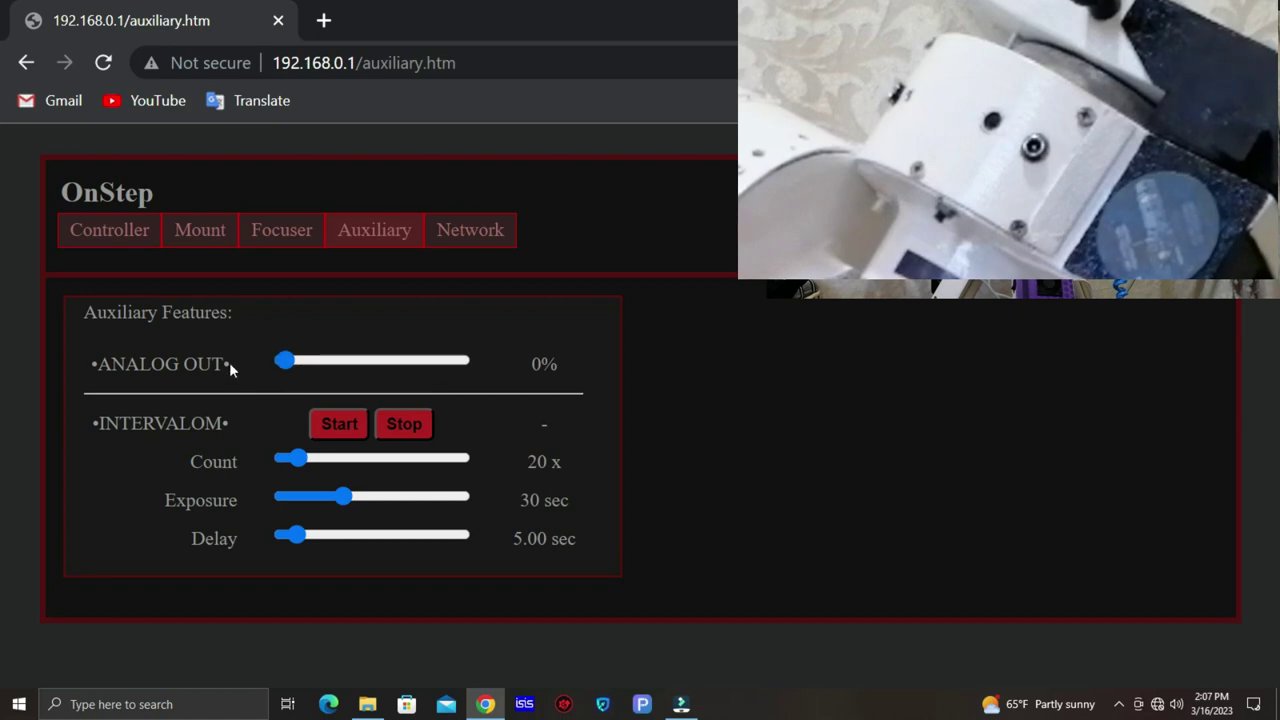
pyautogui.click(285, 363)
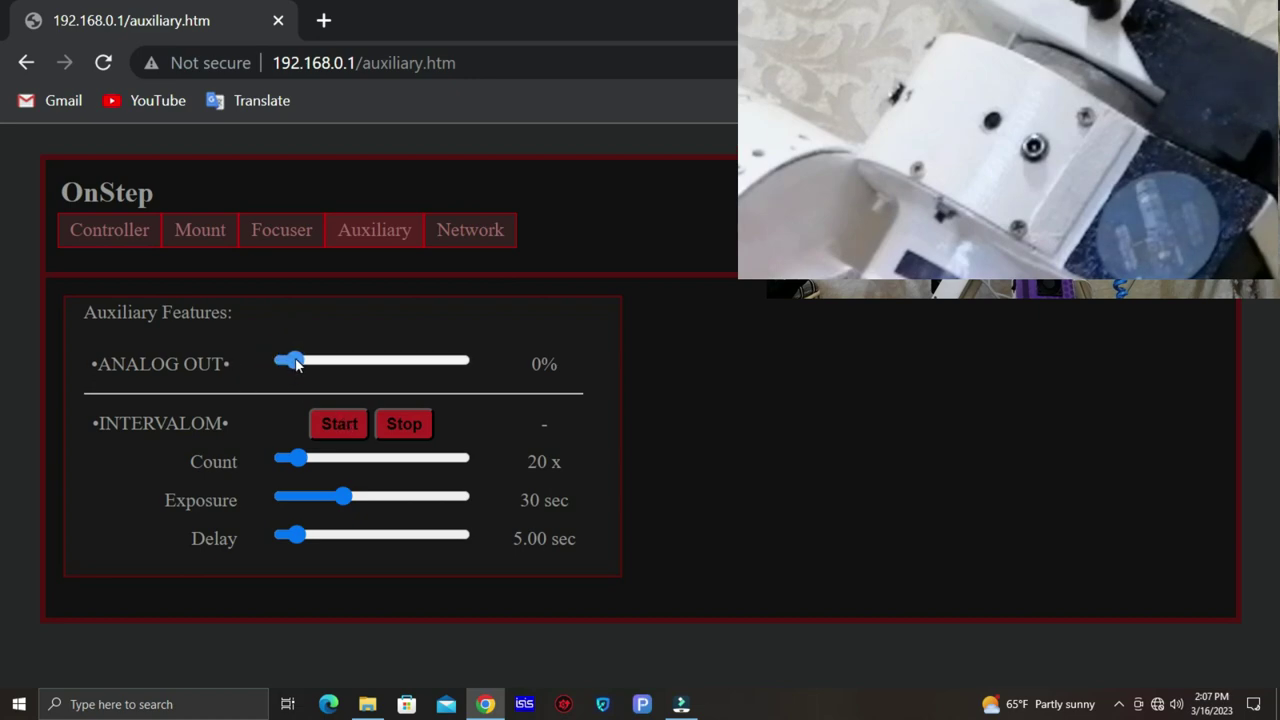
pyautogui.moveTo(296, 364); pyautogui.dragTo(369, 363)
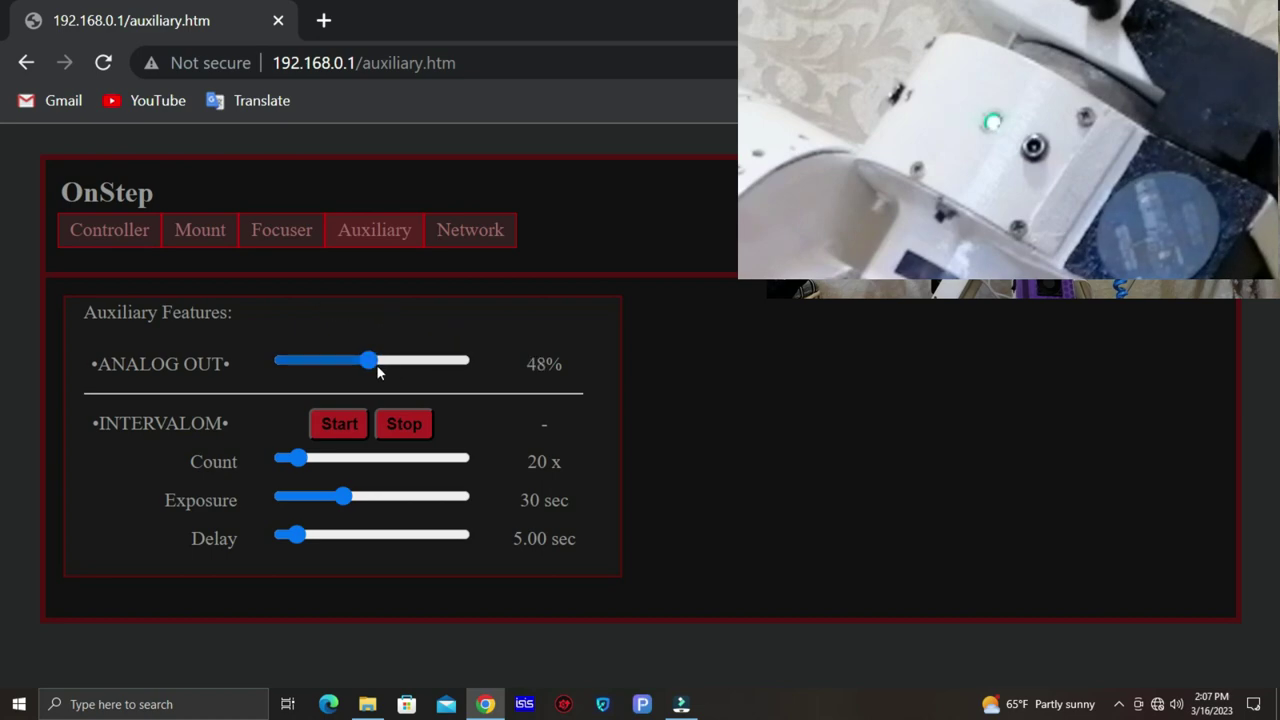
pyautogui.moveTo(376, 366); pyautogui.dragTo(464, 363)
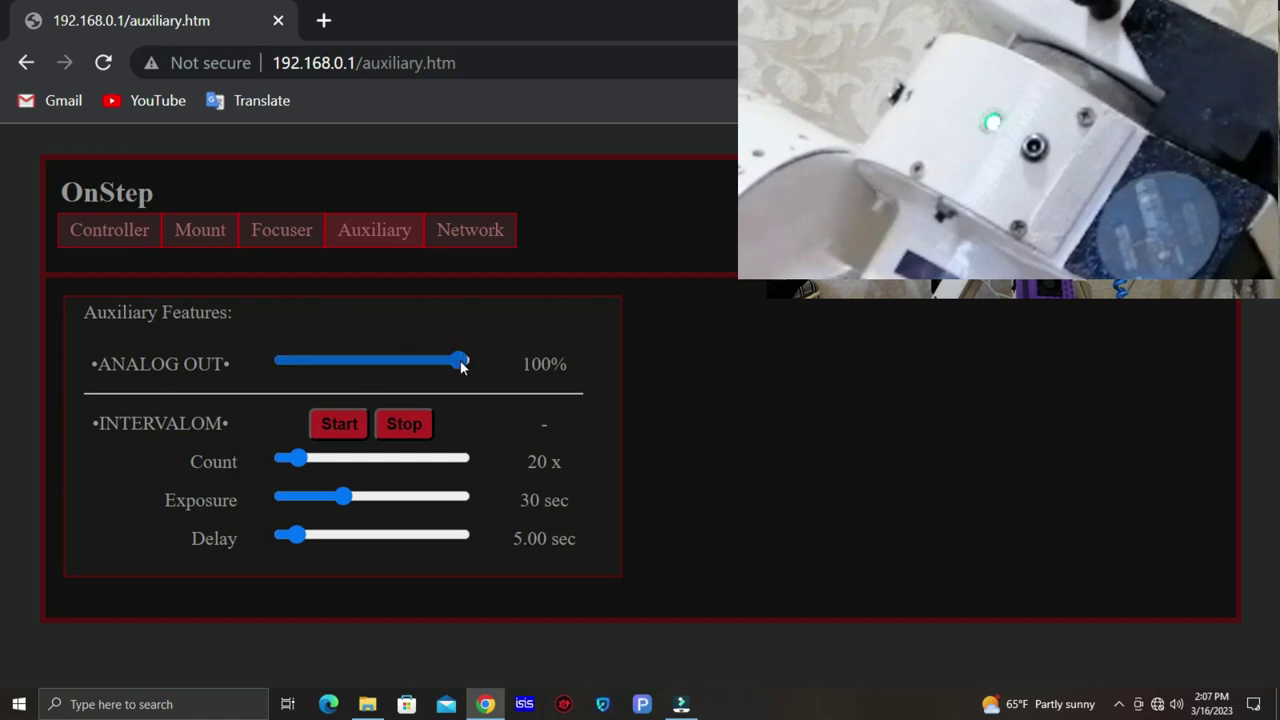
pyautogui.moveTo(461, 366); pyautogui.dragTo(373, 365)
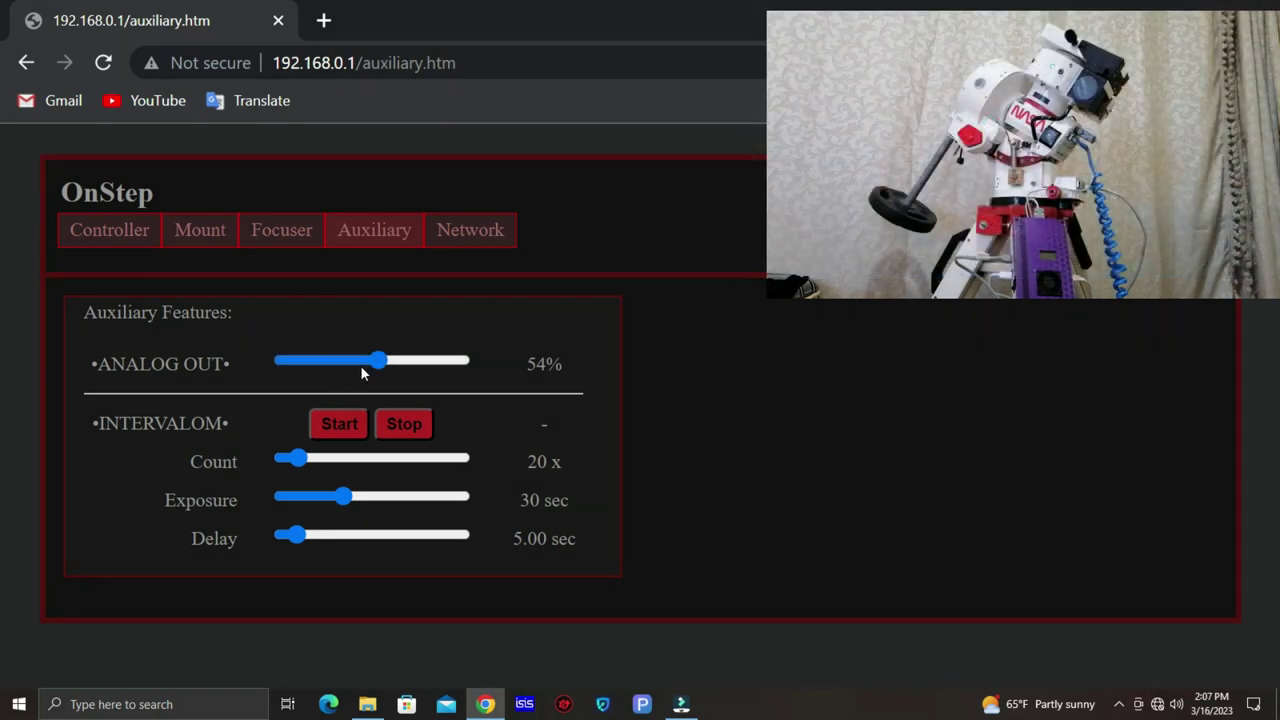
pyautogui.moveTo(362, 369); pyautogui.dragTo(279, 366)
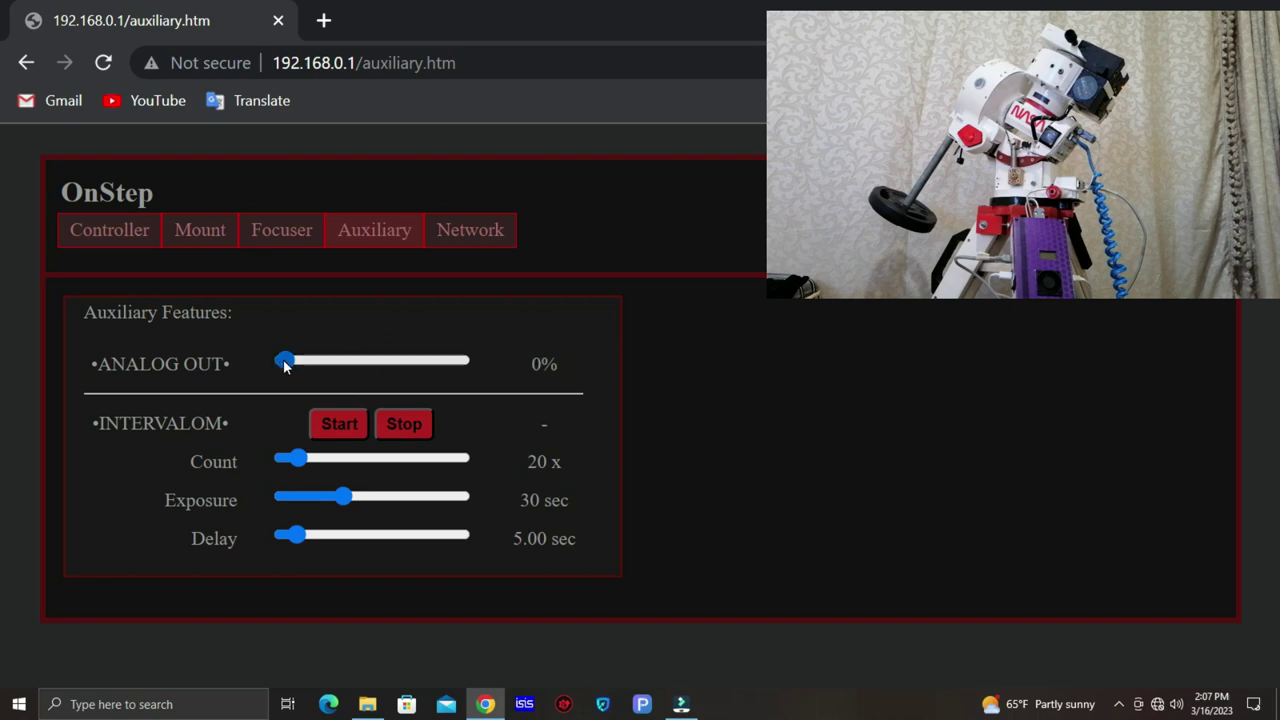
pyautogui.moveTo(284, 366); pyautogui.dragTo(285, 457)
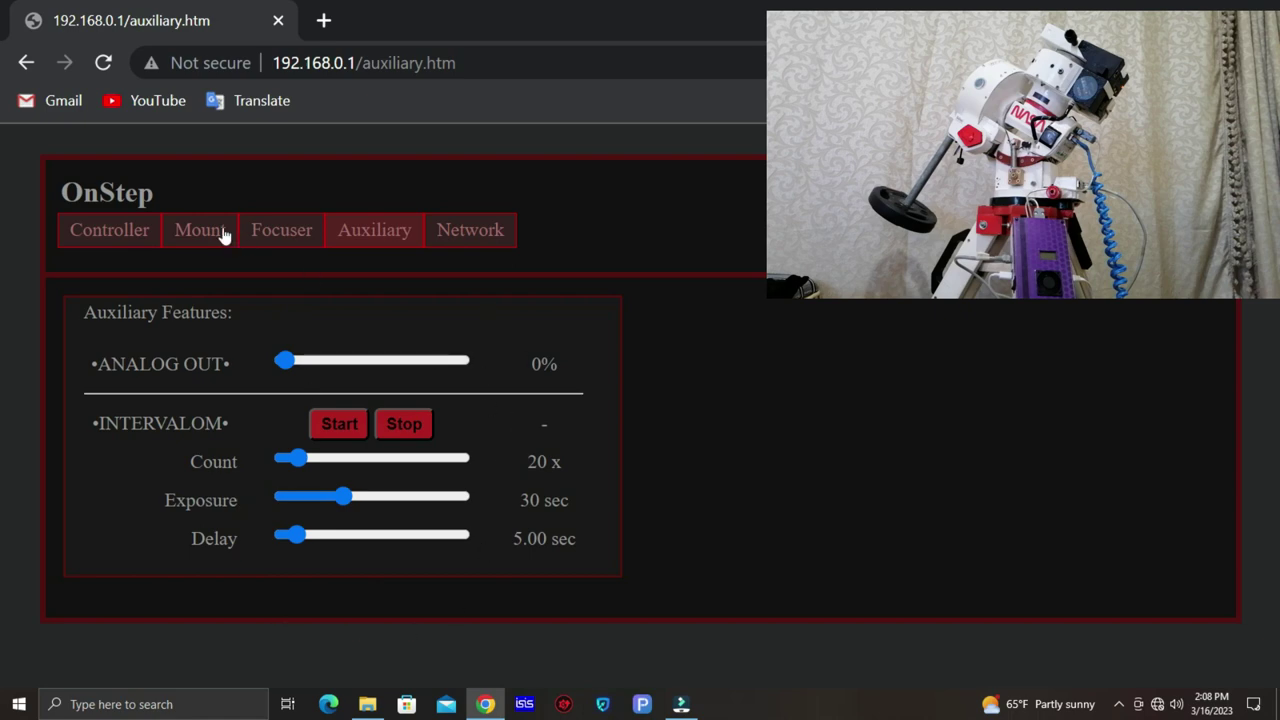
# - Open the Controller page and look through its state and axis driver sections down to the advanced configuration option
pyautogui.click(135, 236)
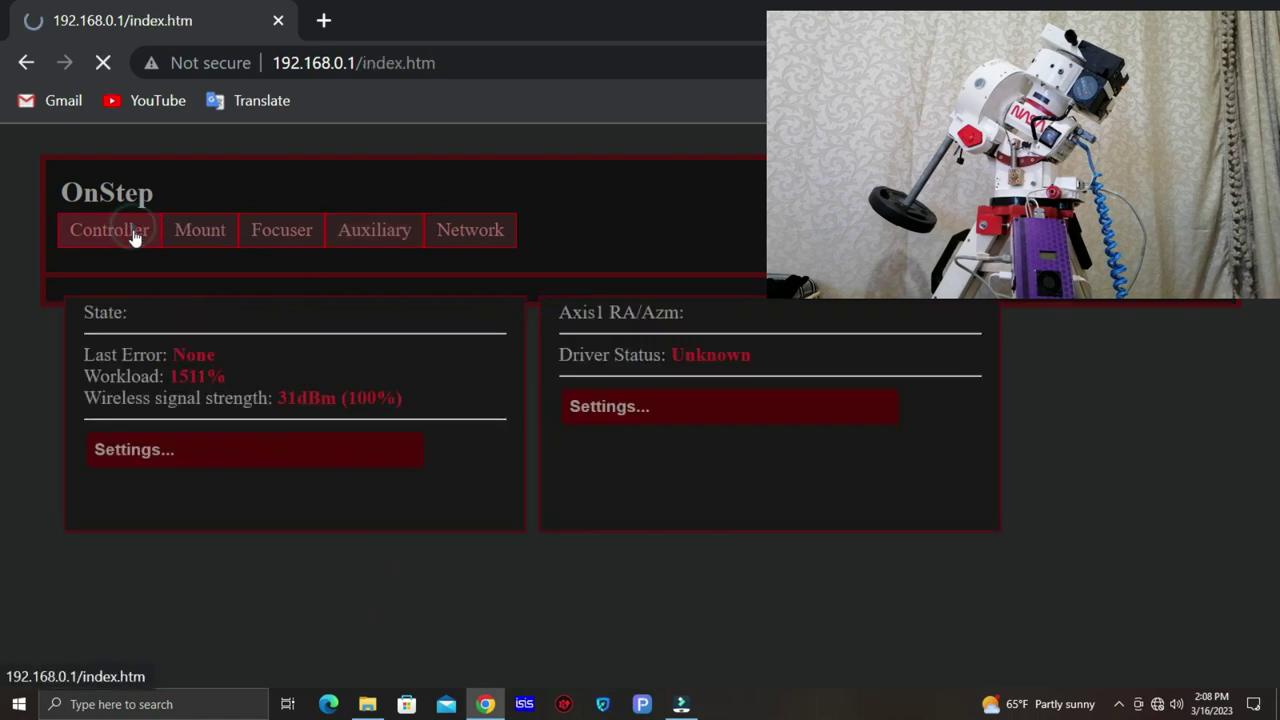
pyautogui.click(191, 446)
pyautogui.scroll(-3, 191, 440)
pyautogui.click(134, 209)
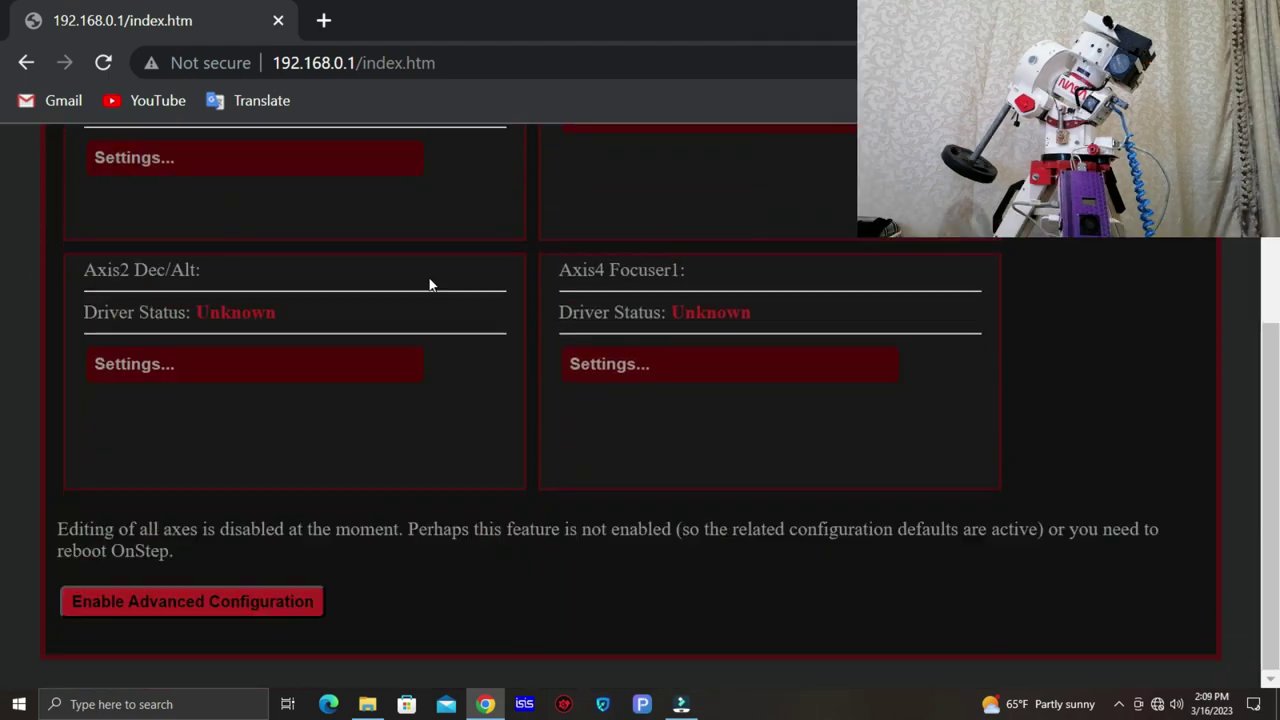
pyautogui.scroll(5, 470, 290)
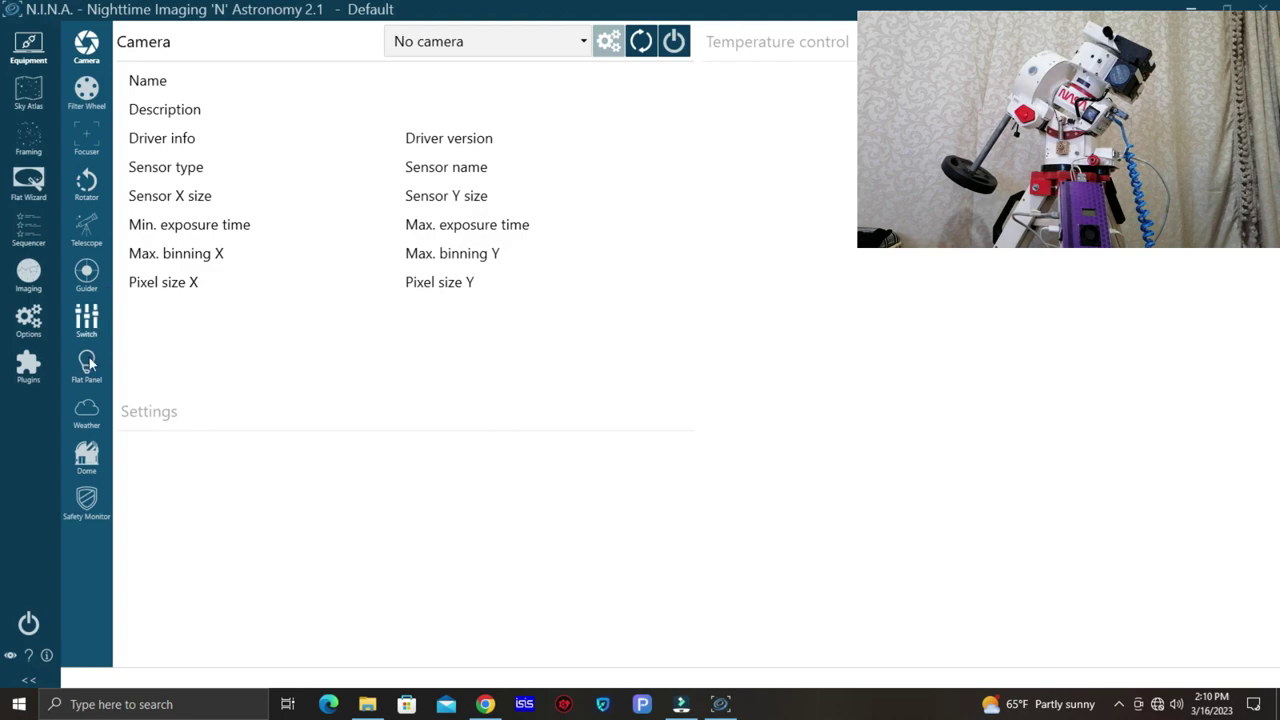
# - In N.I.N.A., connect OnStep Observing Conditions as the weather source to read its sensor data, and close N.I.N.A
pyautogui.click(88, 420)
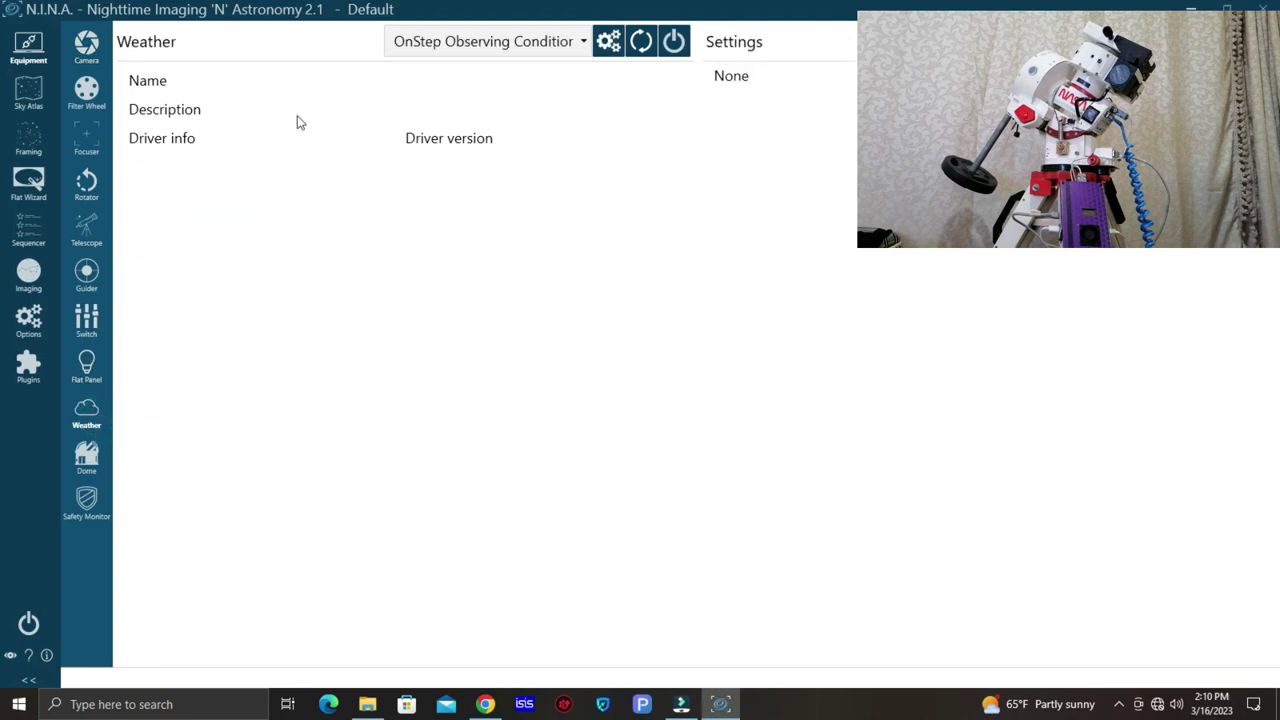
pyautogui.click(458, 58)
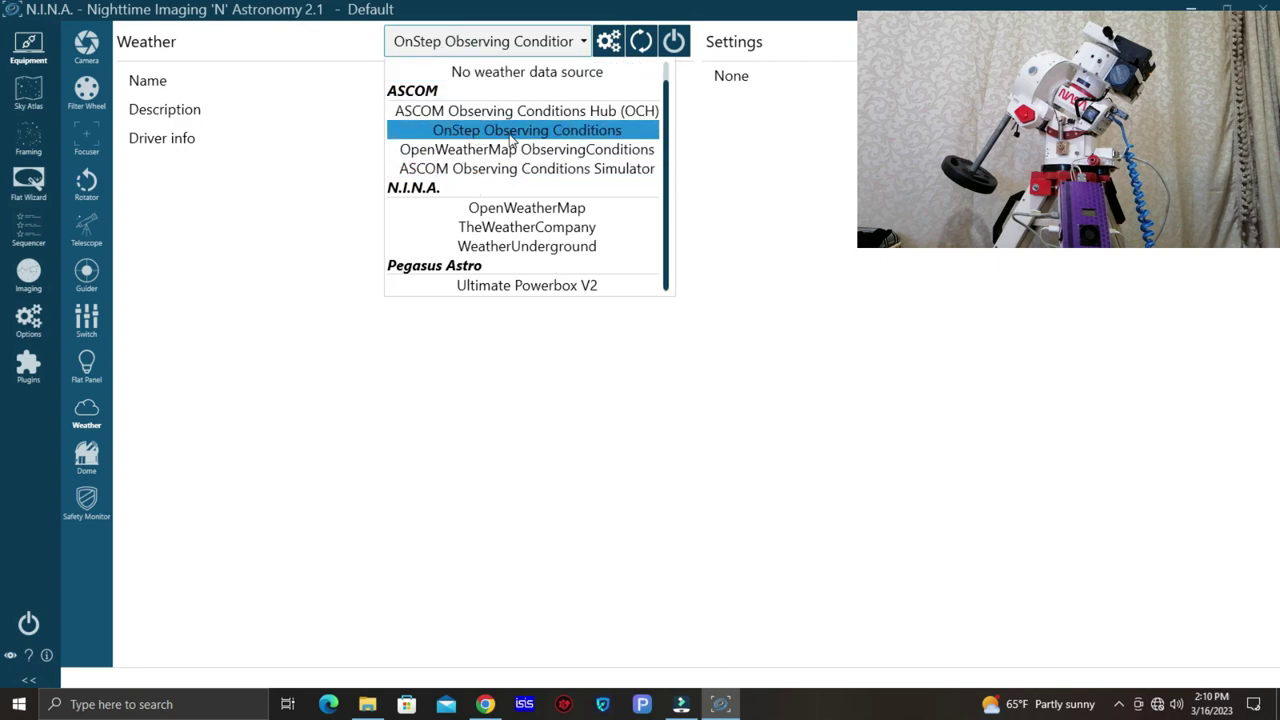
pyautogui.click(561, 138)
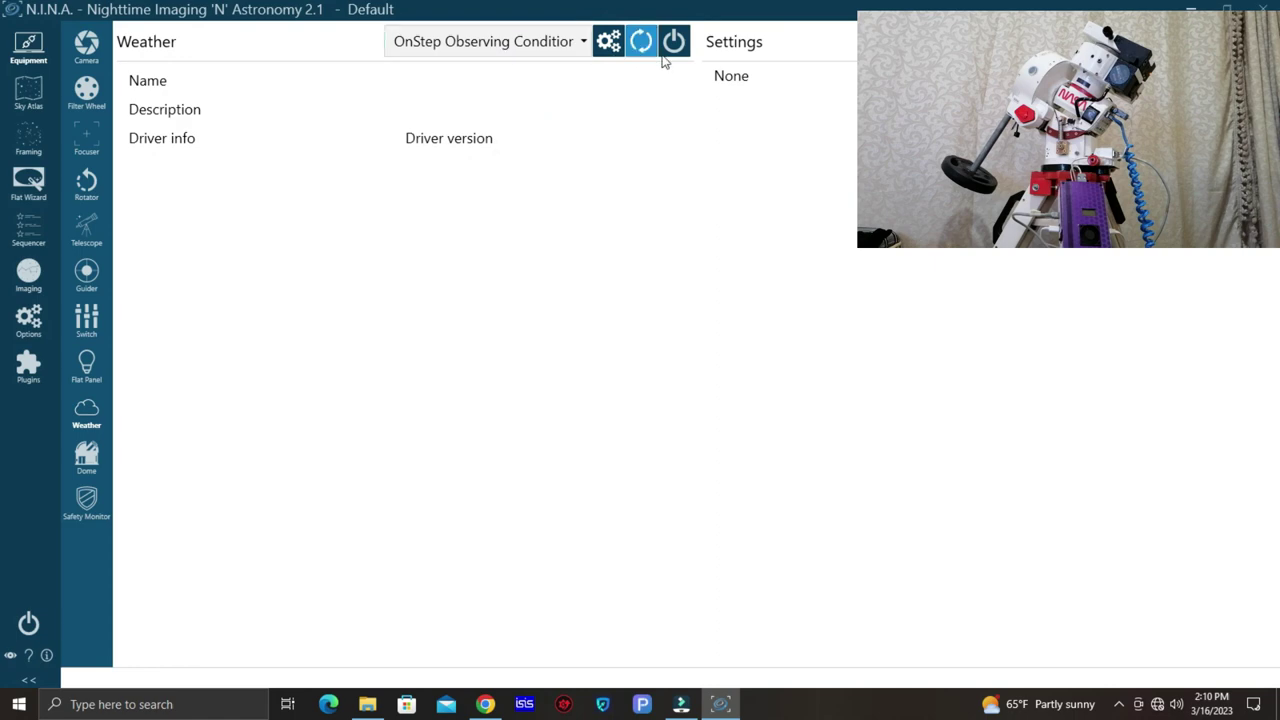
pyautogui.click(674, 42)
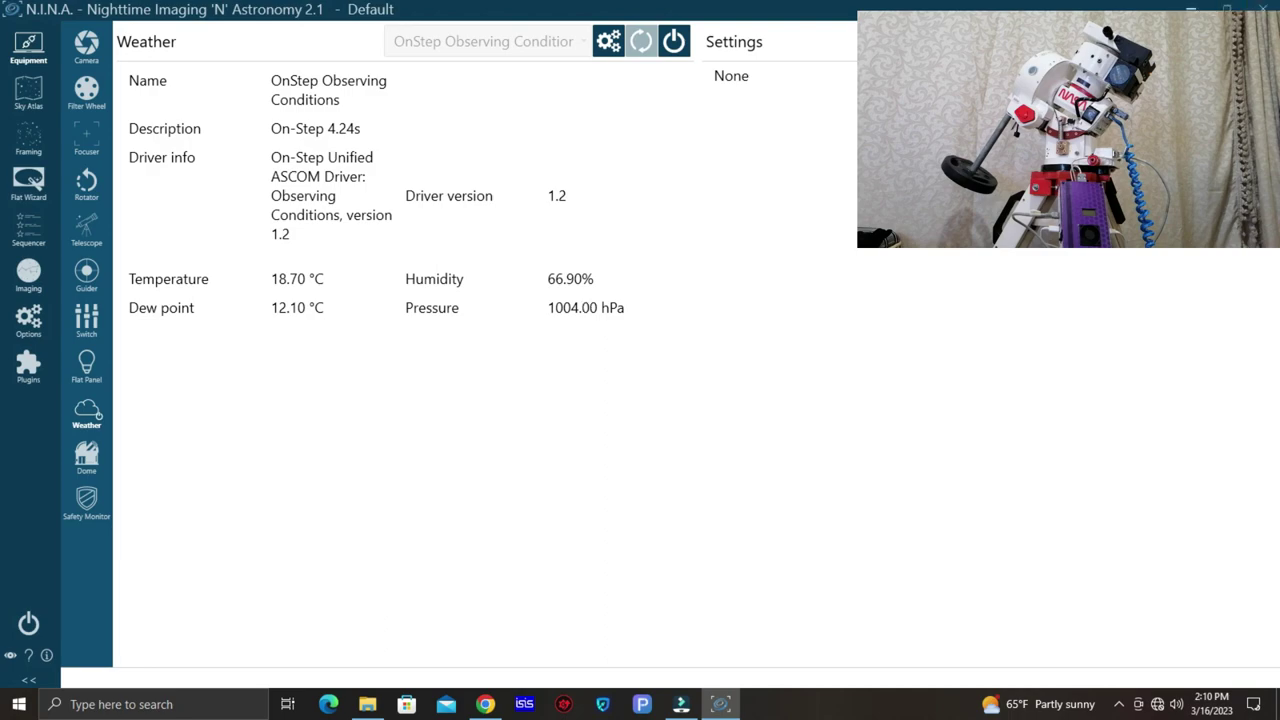
pyautogui.click(1262, 9)
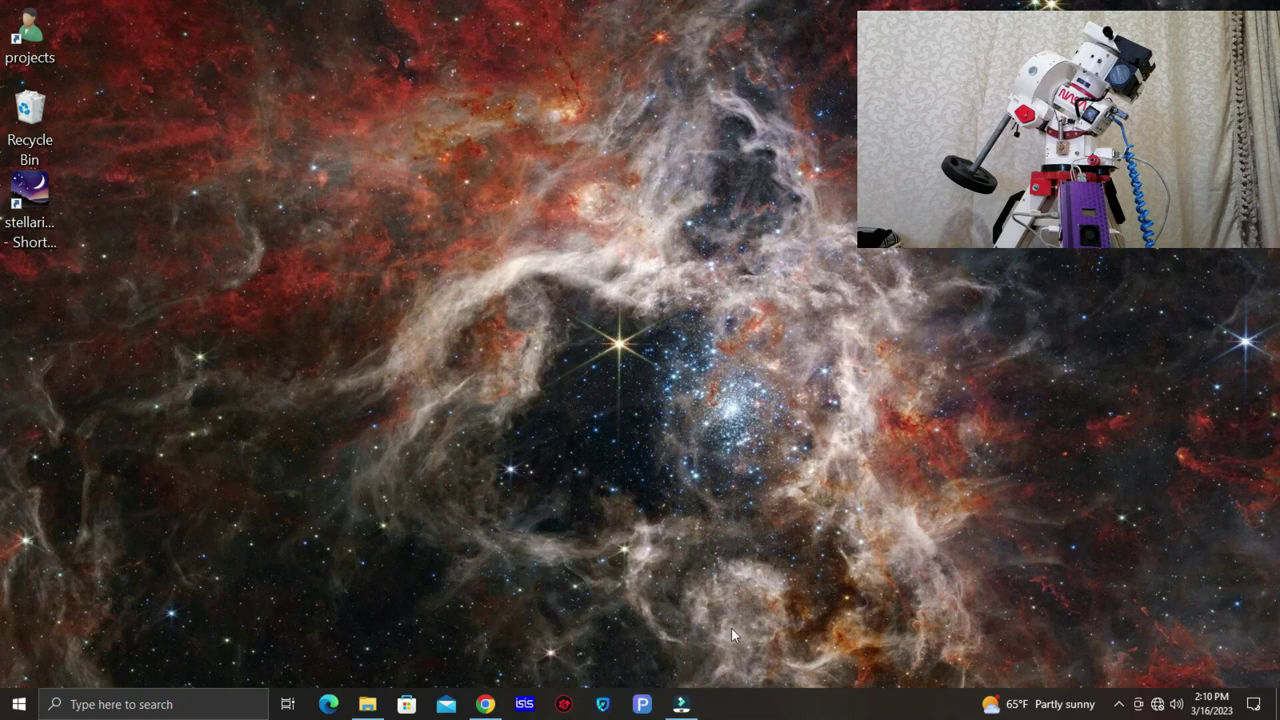